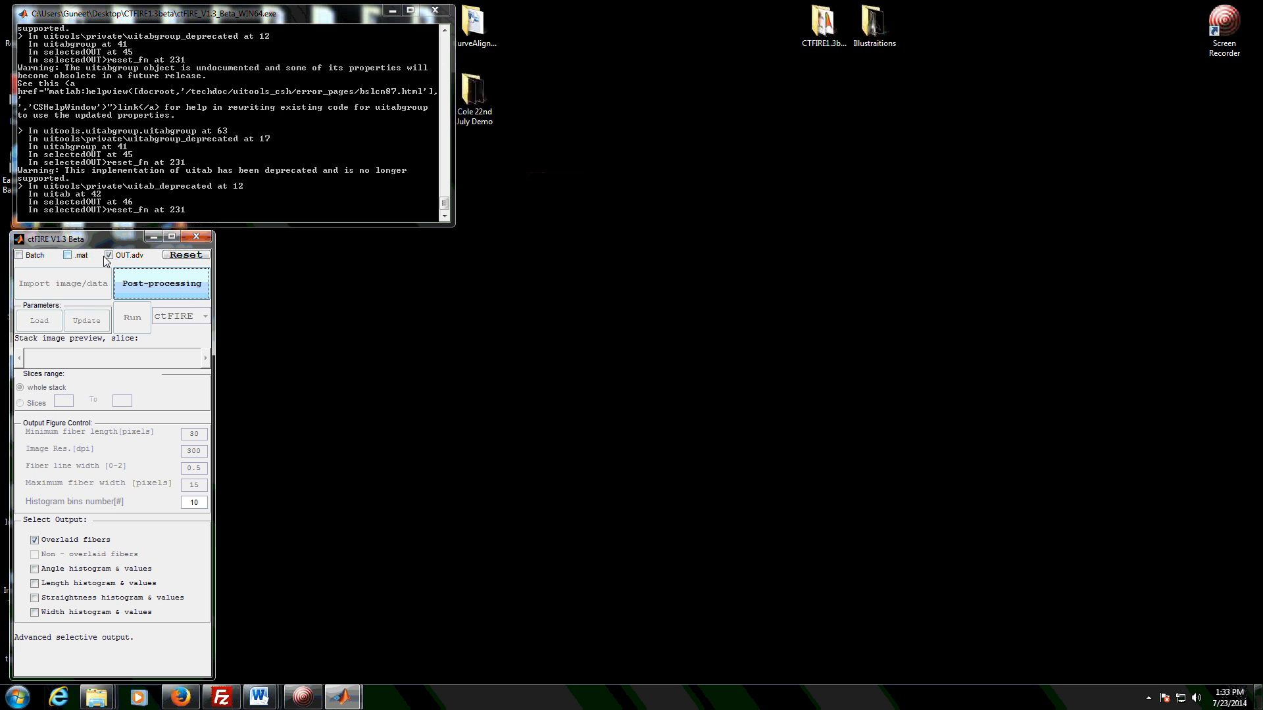
- Turn off the advanced output option and open the ctFIREout folder inside the desktop's Illustraitions folder
{"action": "left_click", "coordinate": [116, 256]}
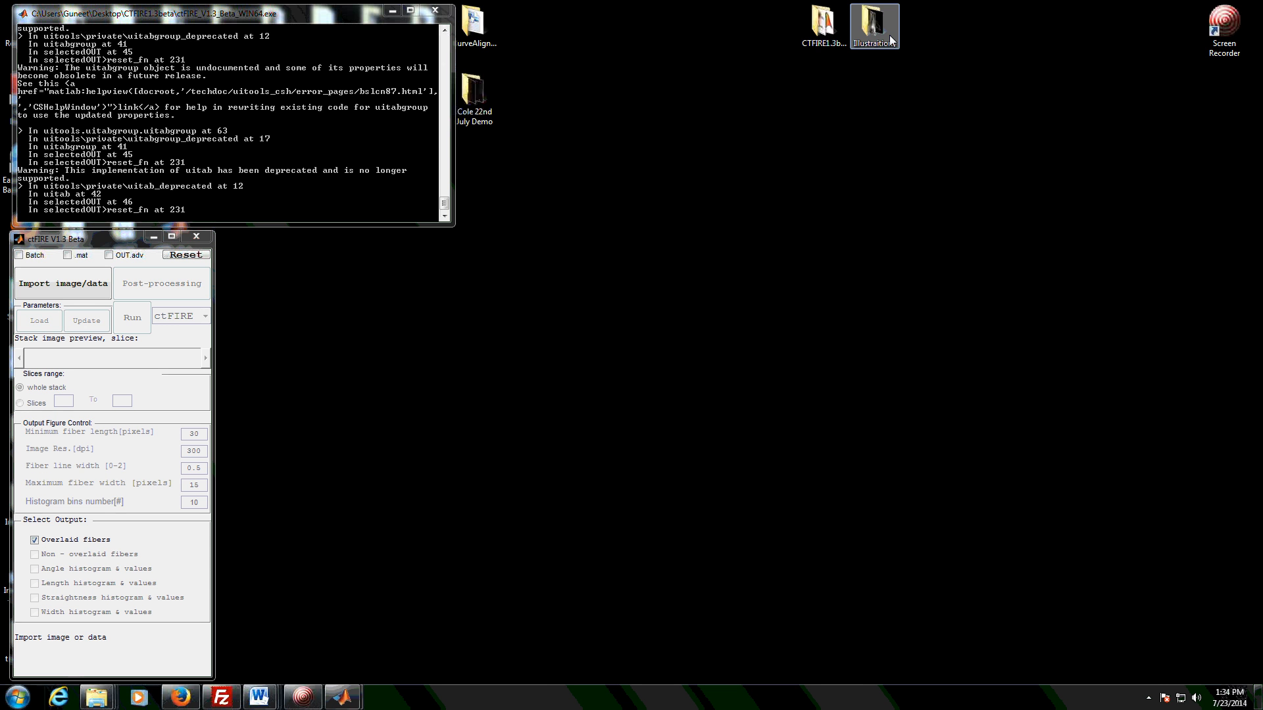
{"action": "double_click", "coordinate": [875, 26]}
{"action": "left_click_drag", "start_coordinate": [539, 33], "coordinate": [612, 38]}
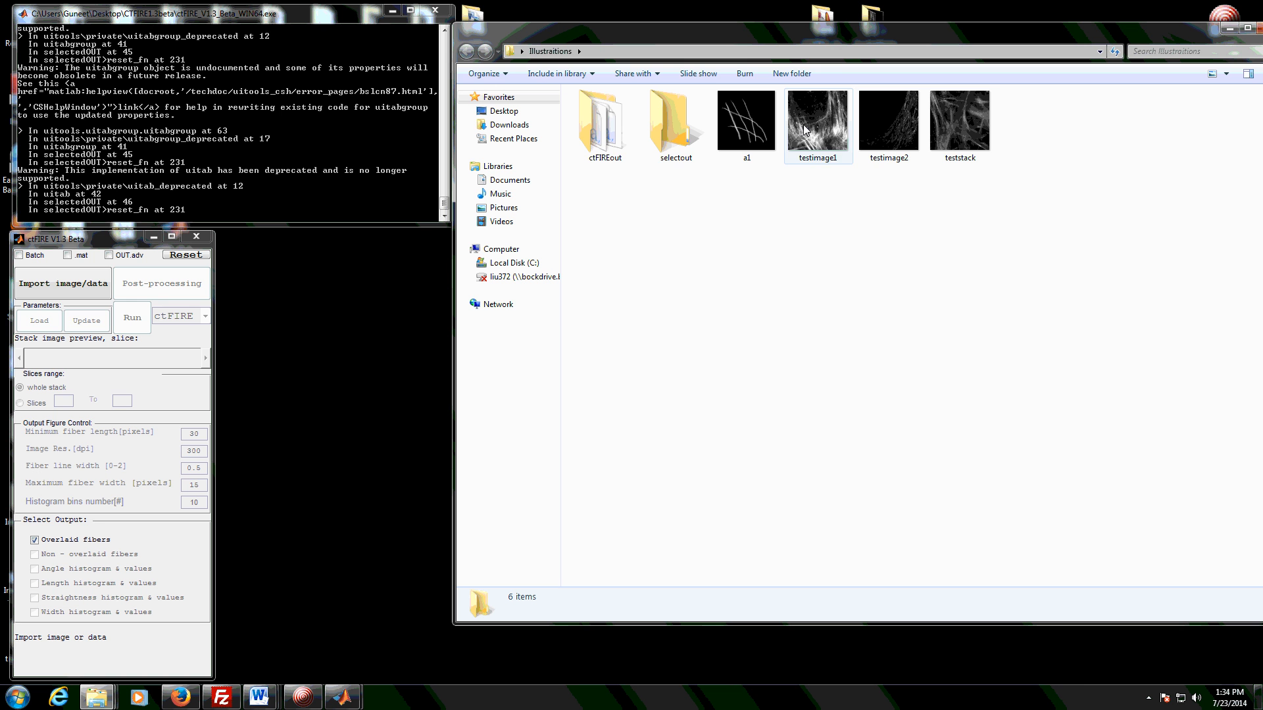
{"action": "double_click", "coordinate": [626, 142]}
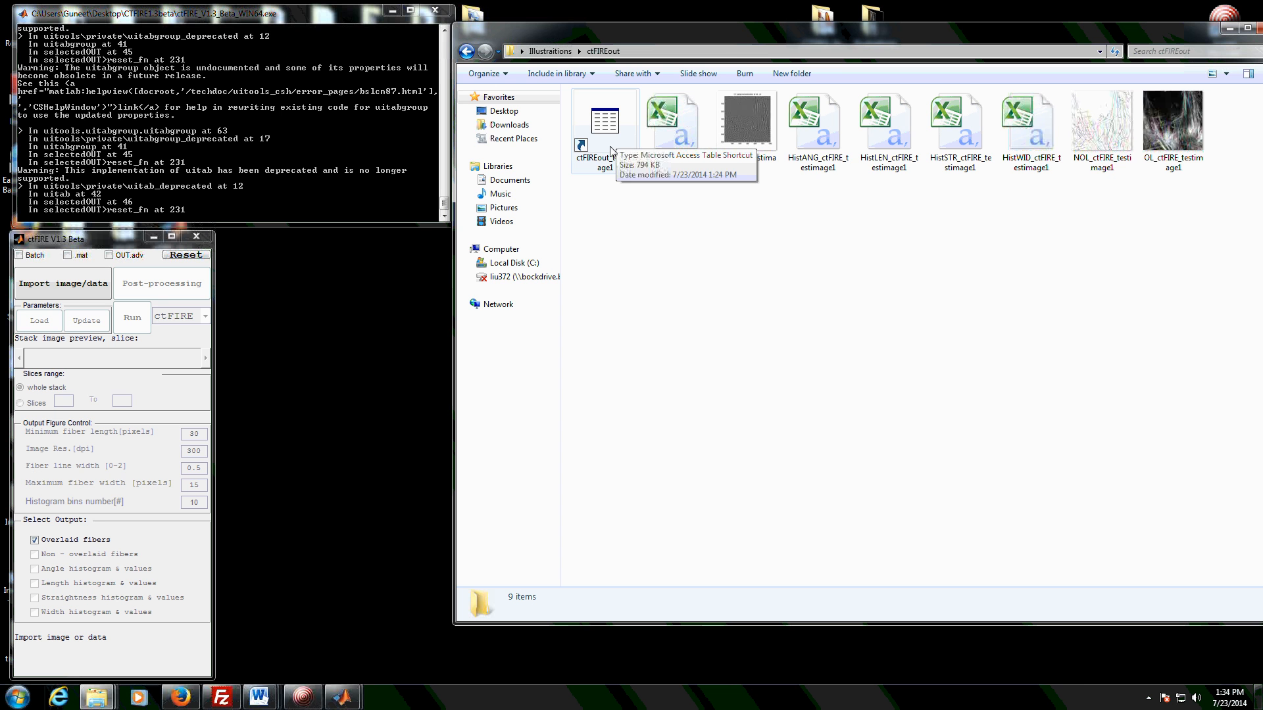
- Select the angle, length, straightness and width histogram CSV files of testimage1, and minimize the folder window
{"action": "left_click", "coordinate": [831, 141]}
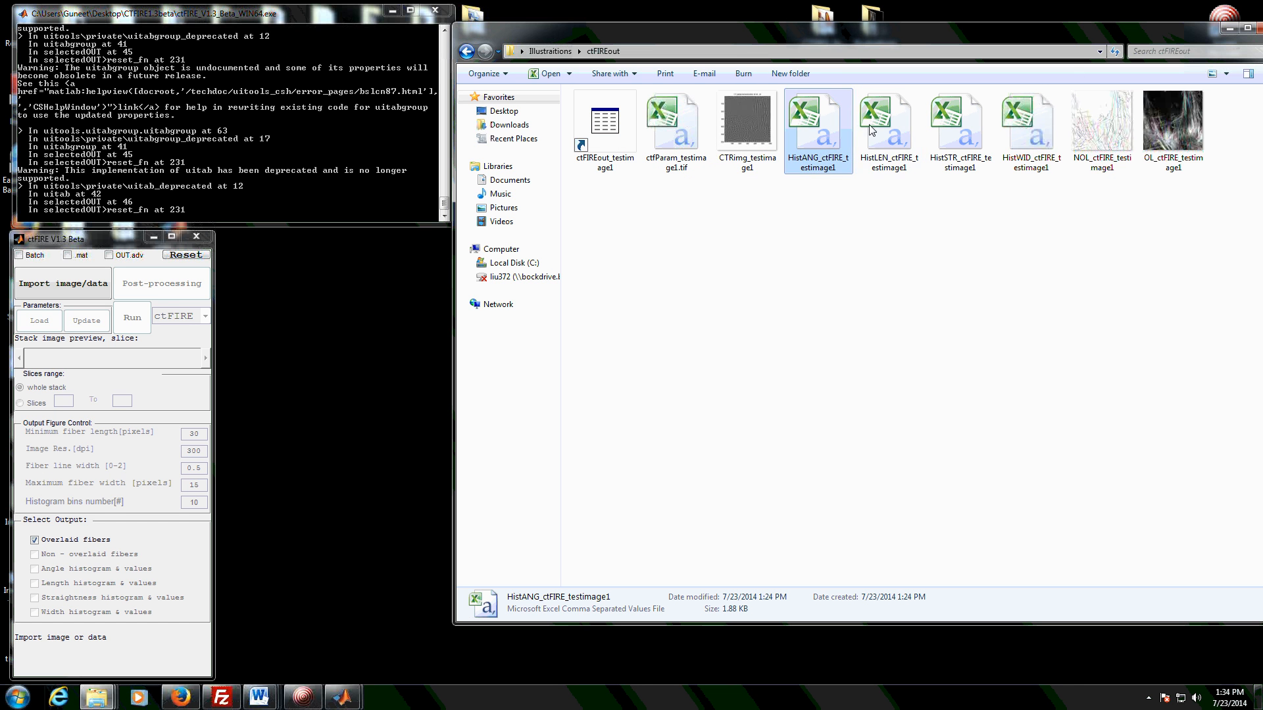
{"action": "left_click", "coordinate": [880, 122]}
{"action": "left_click", "coordinate": [835, 128]}
{"action": "left_click", "coordinate": [881, 132], "text": "ctrl"}
{"action": "left_click", "coordinate": [957, 135], "text": "ctrl"}
{"action": "left_click", "coordinate": [1030, 137], "text": "ctrl"}
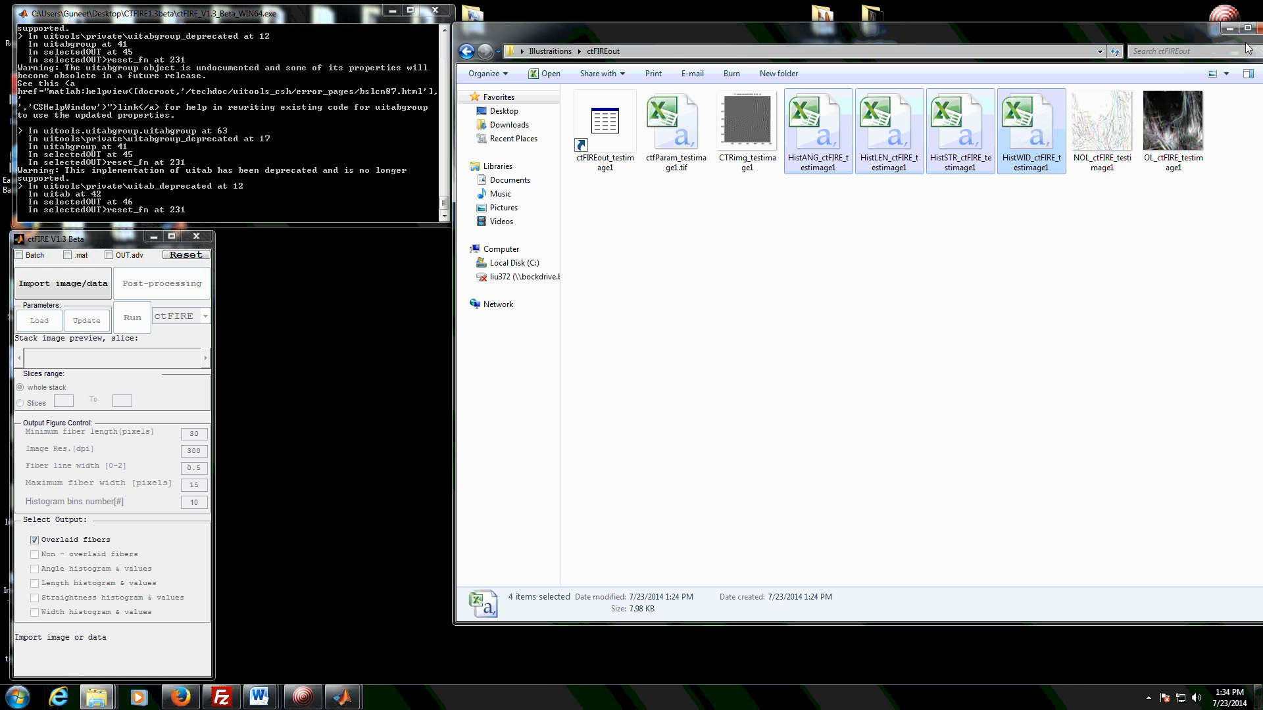
{"action": "left_click", "coordinate": [1229, 29]}
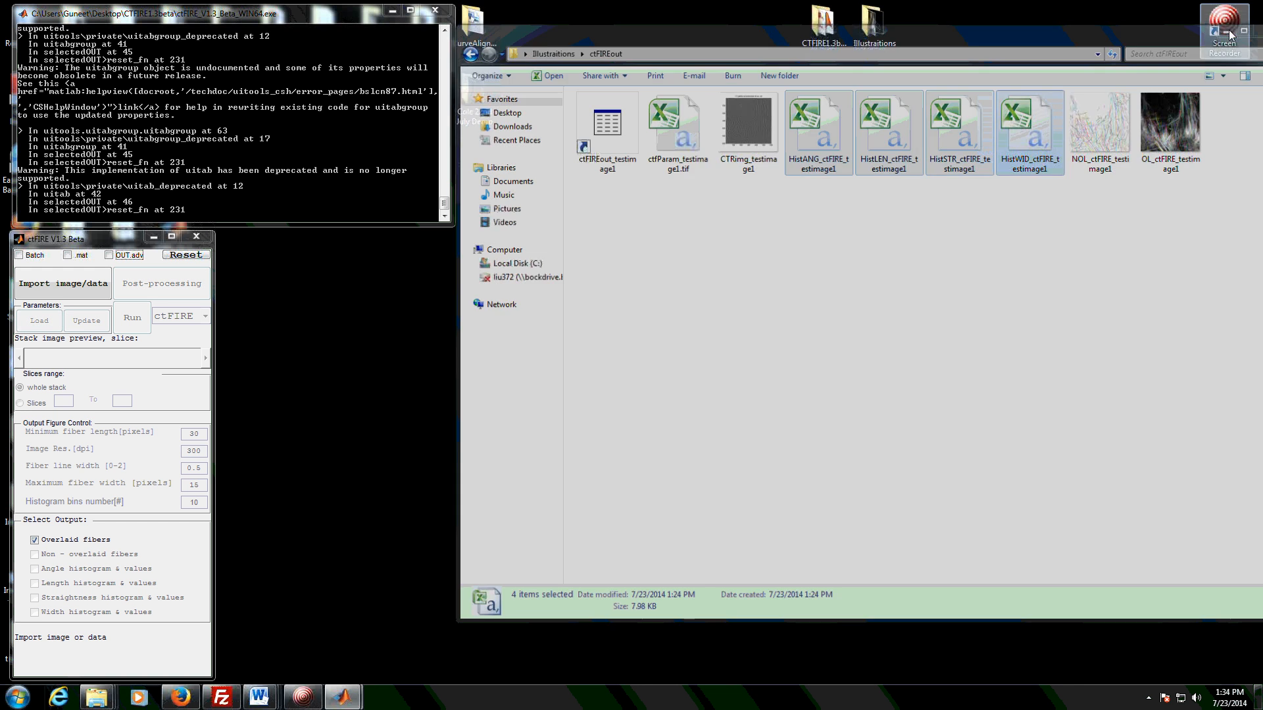
- Enable the advanced output option and open the post-processing Analysis Module, placing it beside the ctFIRE window
{"action": "left_click", "coordinate": [110, 257]}
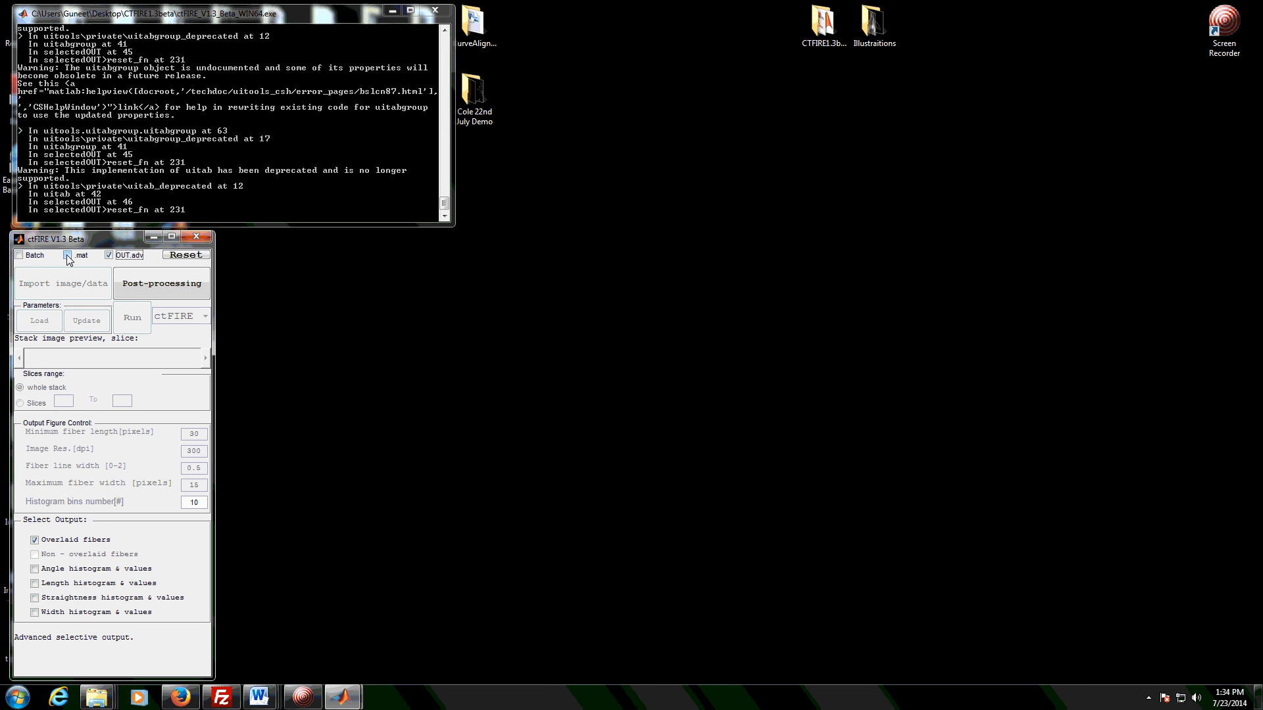
{"action": "left_click", "coordinate": [134, 289]}
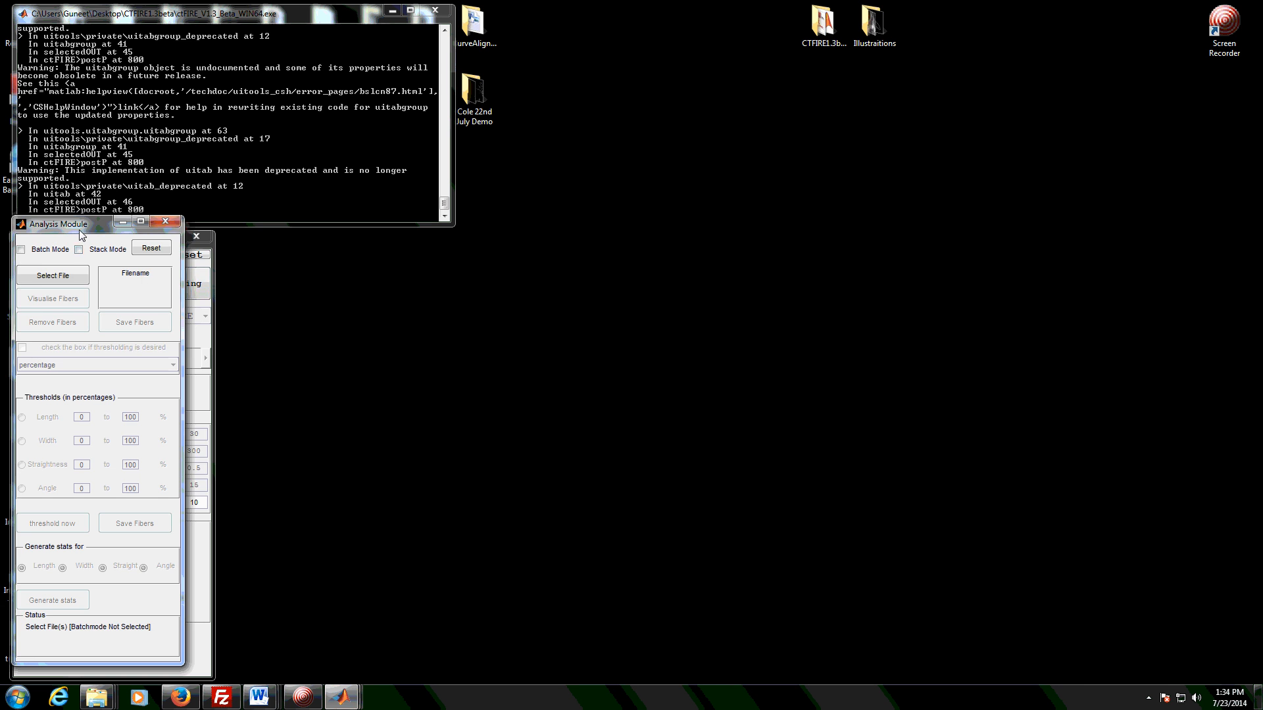
{"action": "left_click_drag", "start_coordinate": [80, 233], "coordinate": [283, 245]}
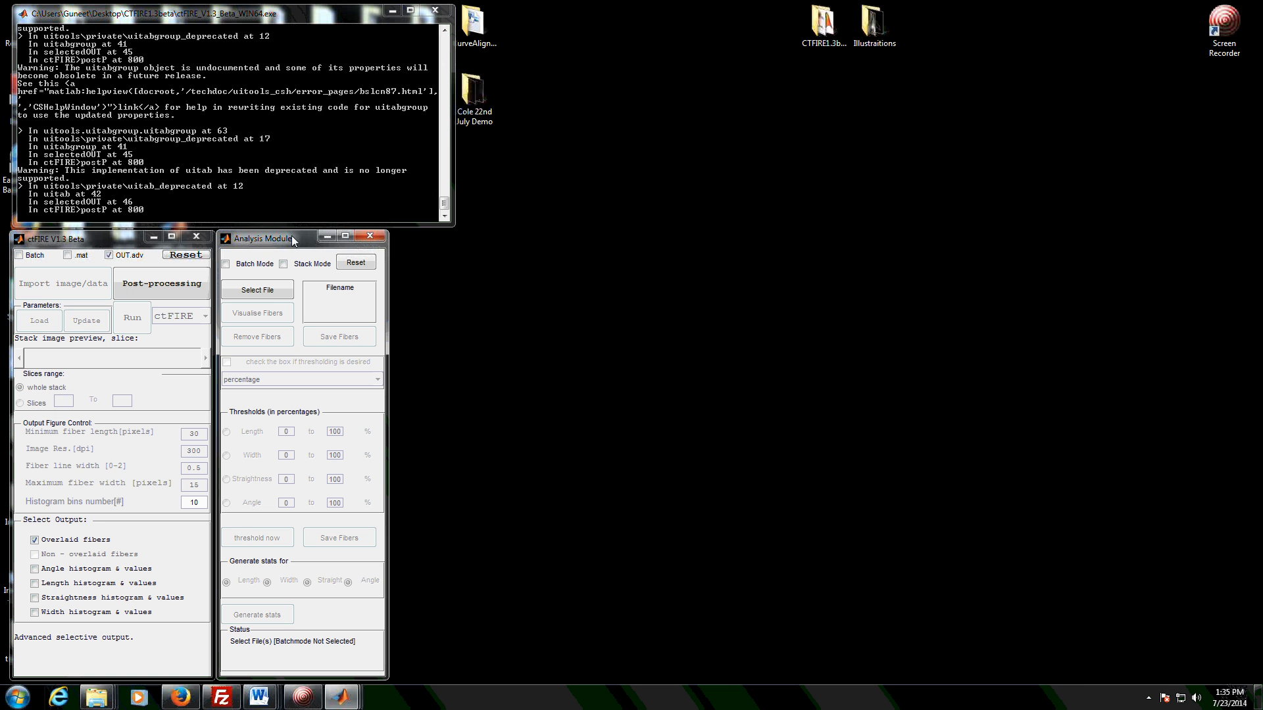
- Load testimage1 from the Illustraitions folder into the Analysis Module and arrange the plain image and fiber overlay side by side
{"action": "left_click", "coordinate": [274, 291]}
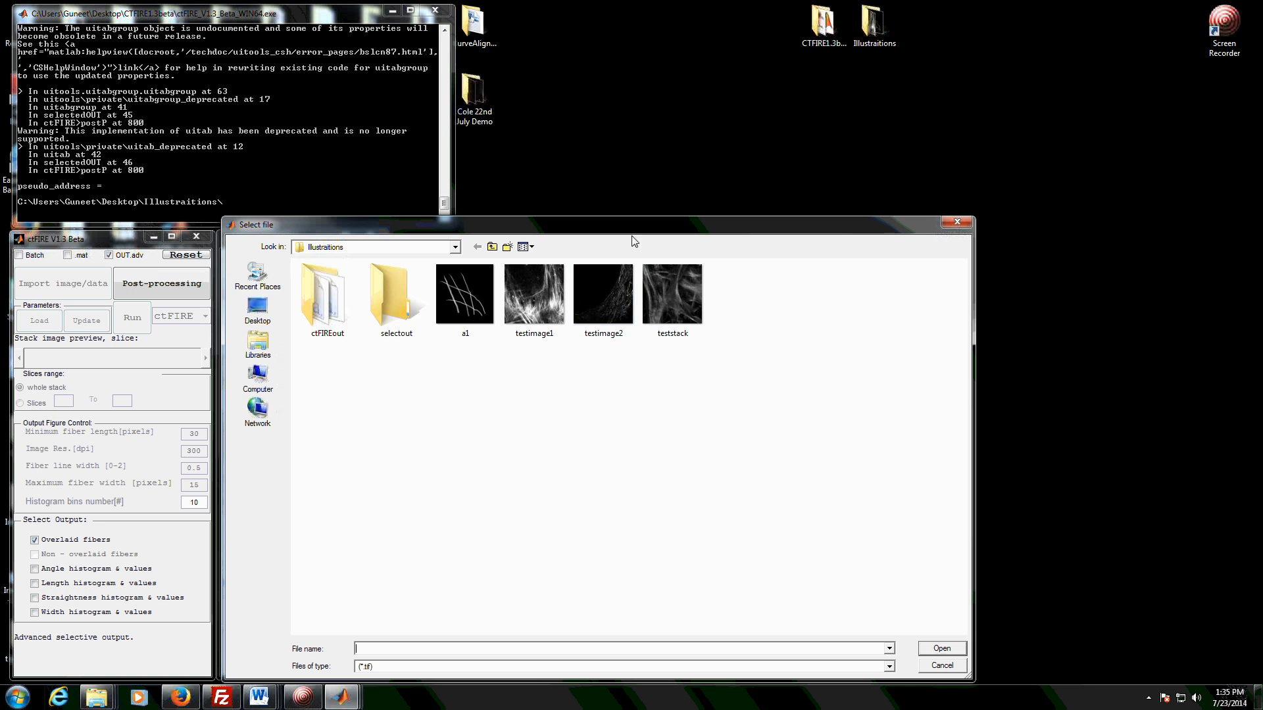
{"action": "left_click_drag", "start_coordinate": [632, 230], "coordinate": [869, 85]}
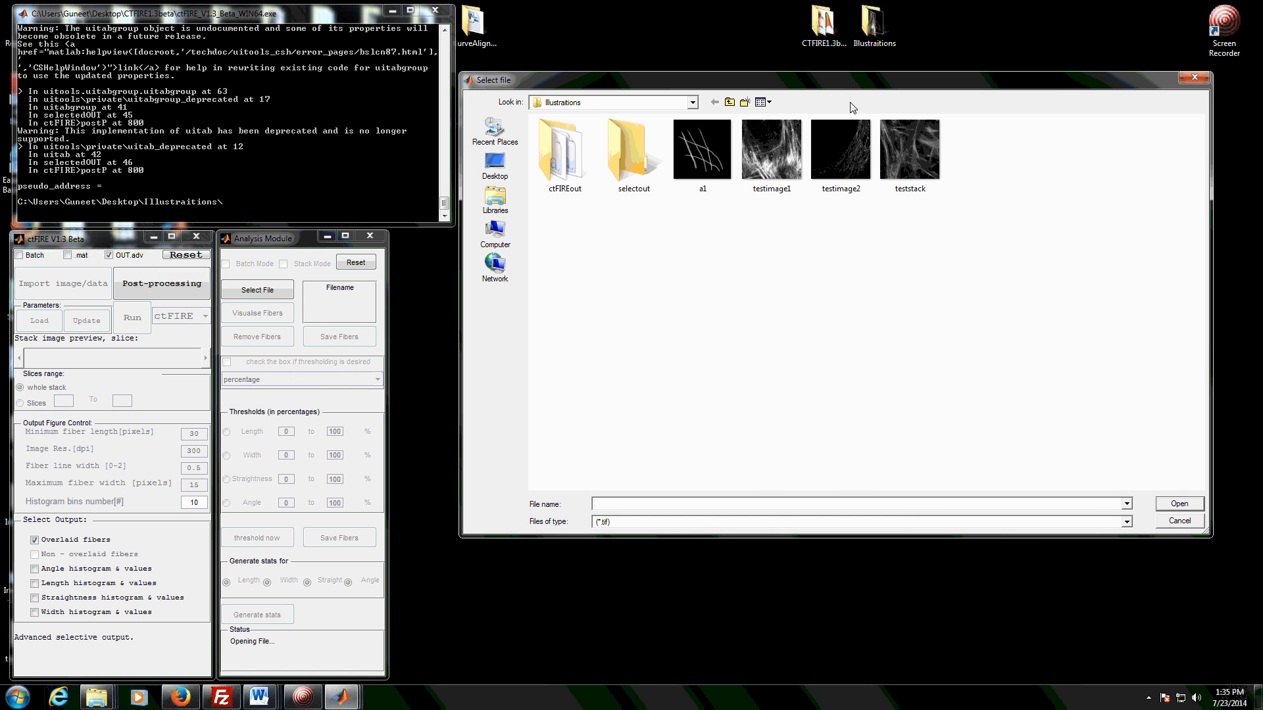
{"action": "double_click", "coordinate": [784, 158]}
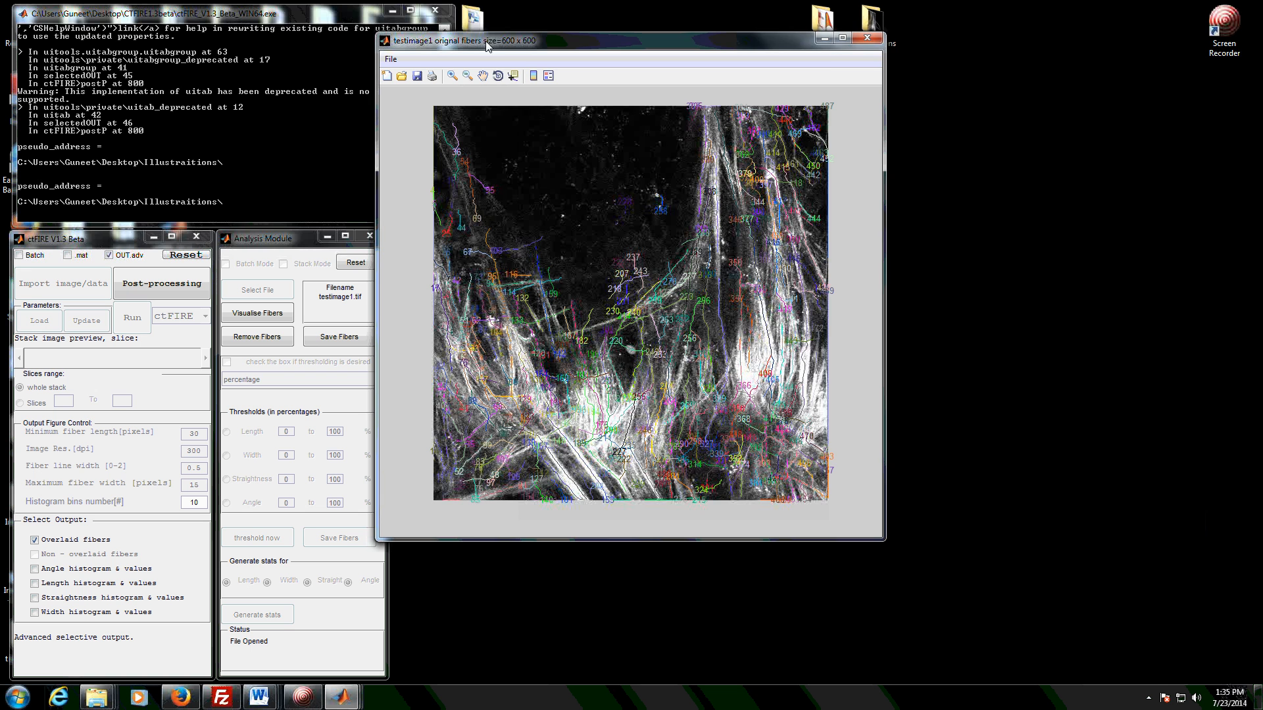
{"action": "left_click_drag", "start_coordinate": [487, 45], "coordinate": [837, 49]}
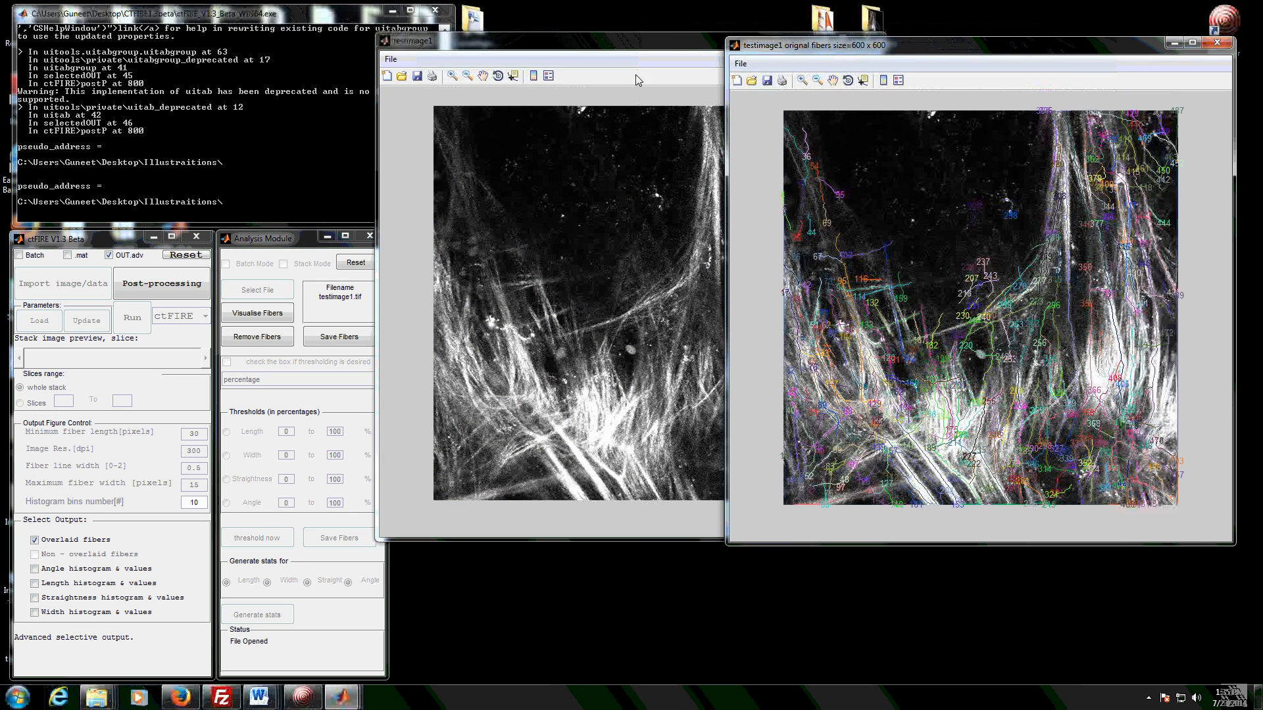
{"action": "left_click_drag", "start_coordinate": [640, 53], "coordinate": [474, 49]}
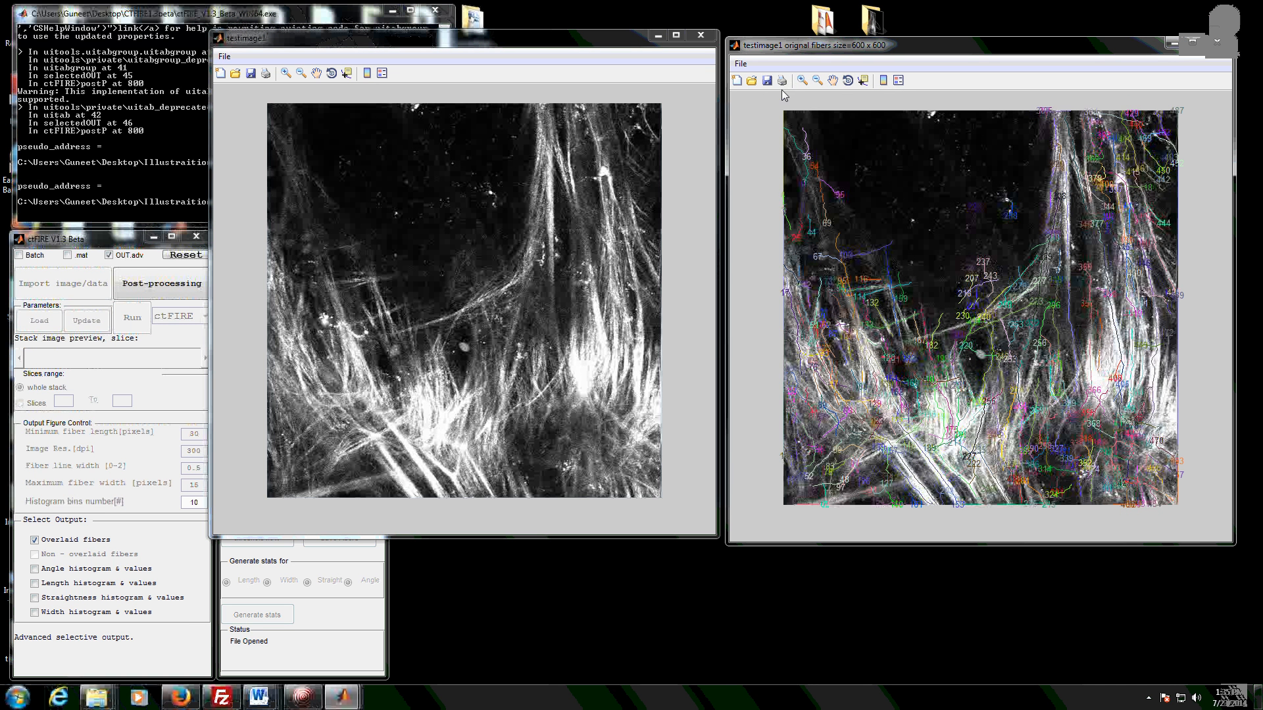
- Zoom in on the numbered fibers of the testimage1 overlay and zoom back out to the full image
{"action": "left_click", "coordinate": [802, 81]}
{"action": "left_click", "coordinate": [857, 355]}
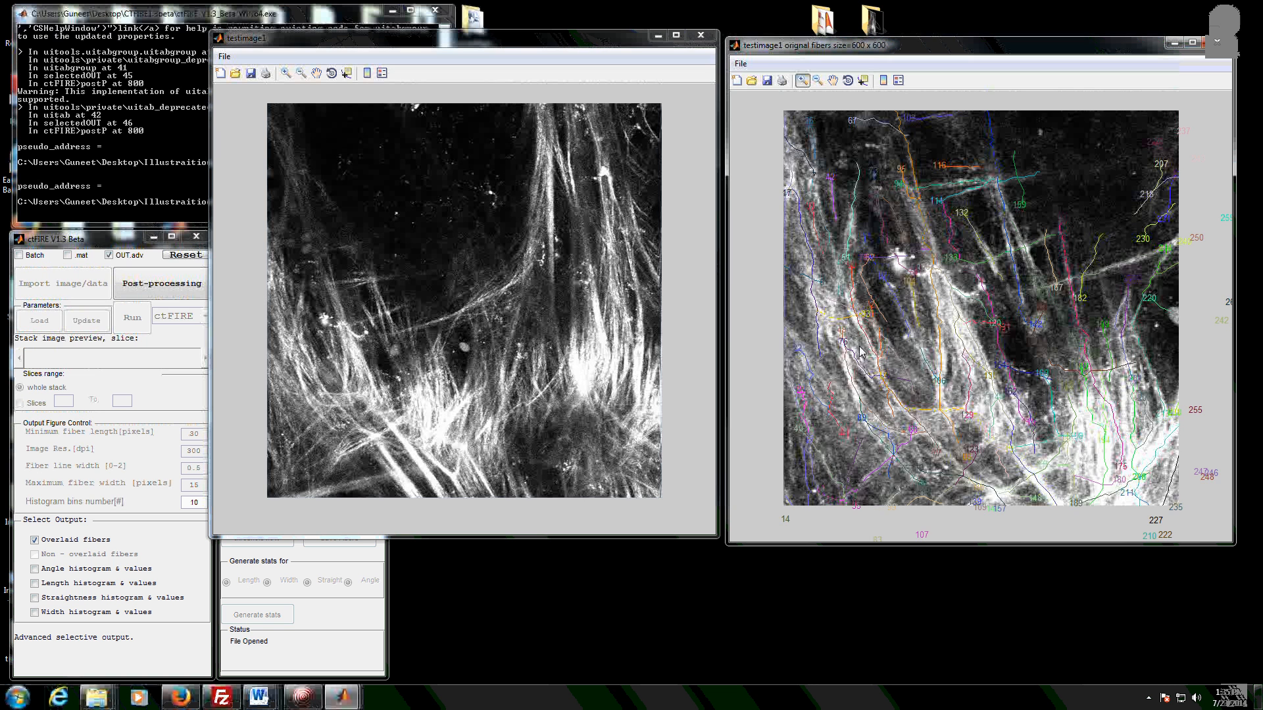
{"action": "left_click", "coordinate": [921, 278]}
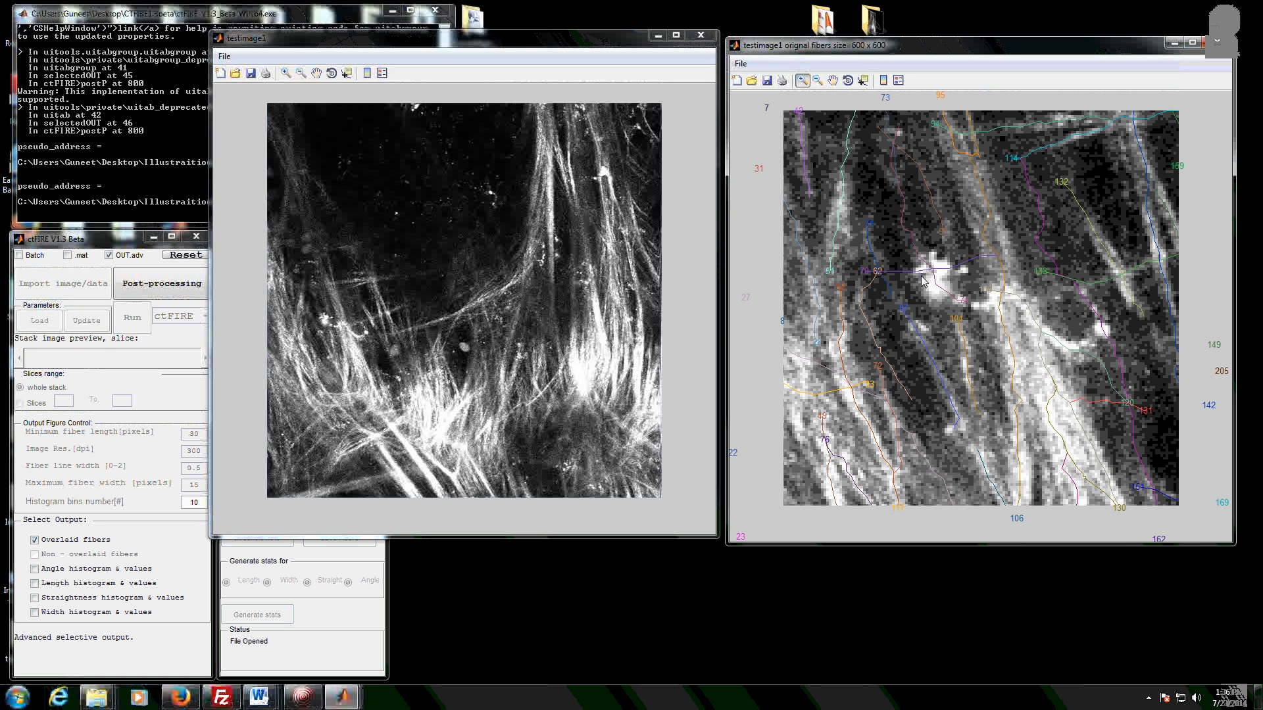
{"action": "left_click", "coordinate": [819, 83]}
{"action": "left_click", "coordinate": [949, 236]}
{"action": "left_click", "coordinate": [949, 236]}
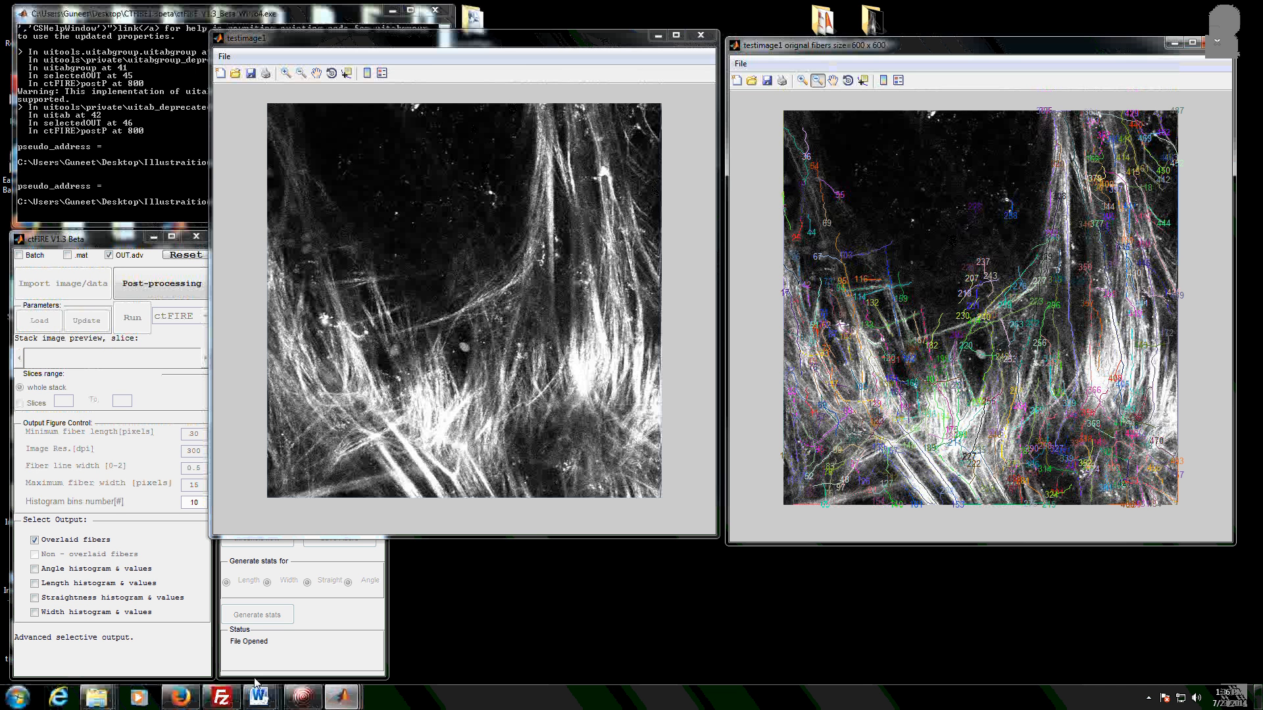
{"action": "left_click", "coordinate": [303, 697]}
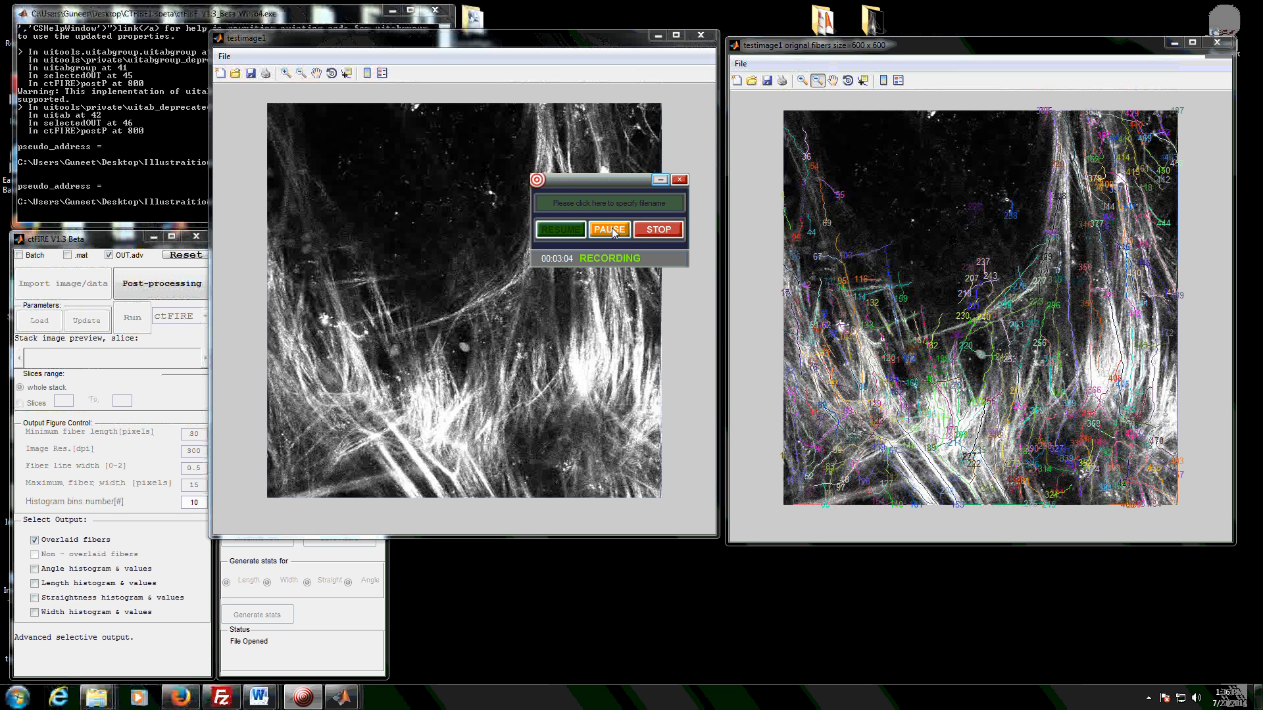
{"action": "left_click", "coordinate": [665, 179]}
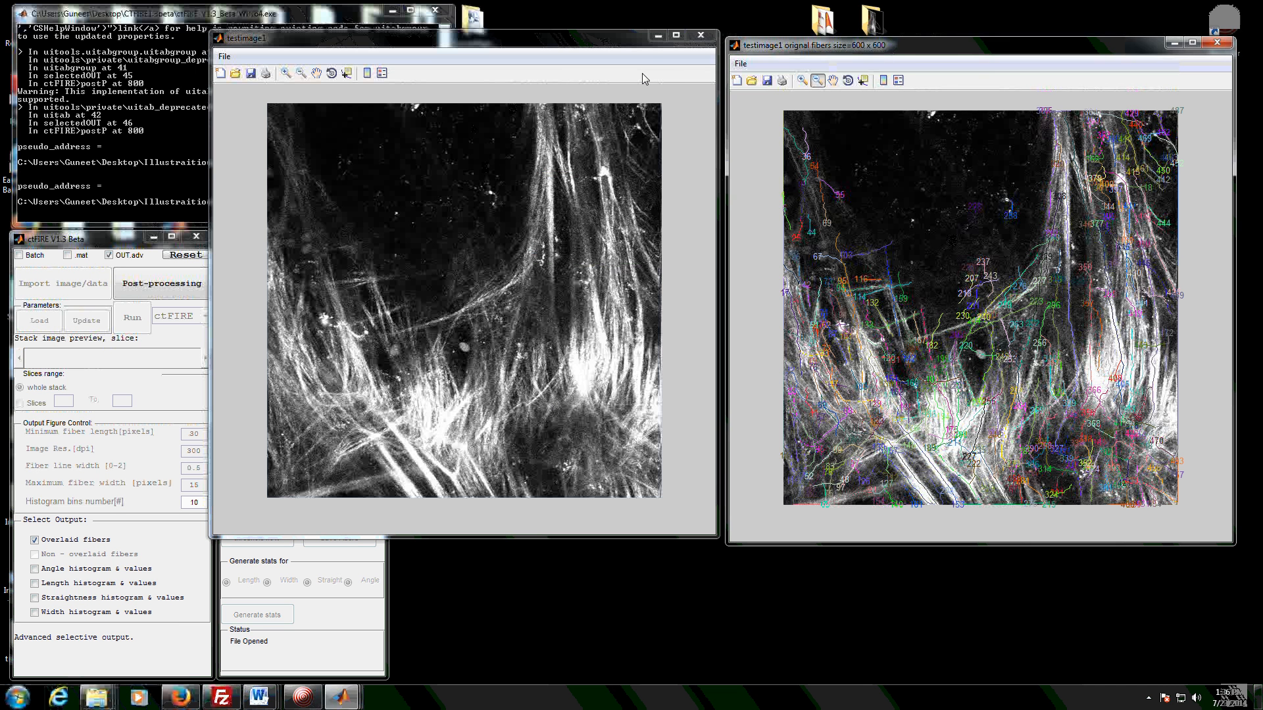
- Minimize the plain testimage1 figure and move the fiber overlay figure clear of the Analysis Module
{"action": "left_click", "coordinate": [655, 39]}
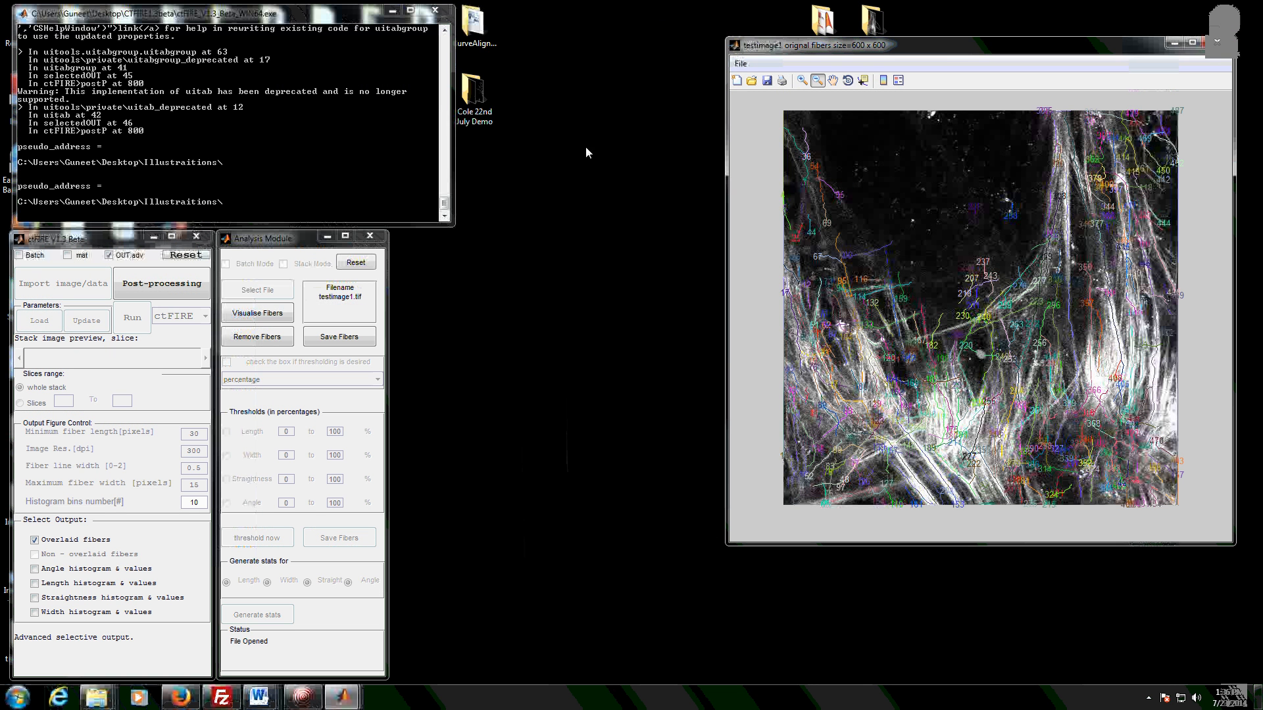
{"action": "left_click_drag", "start_coordinate": [940, 47], "coordinate": [972, 33]}
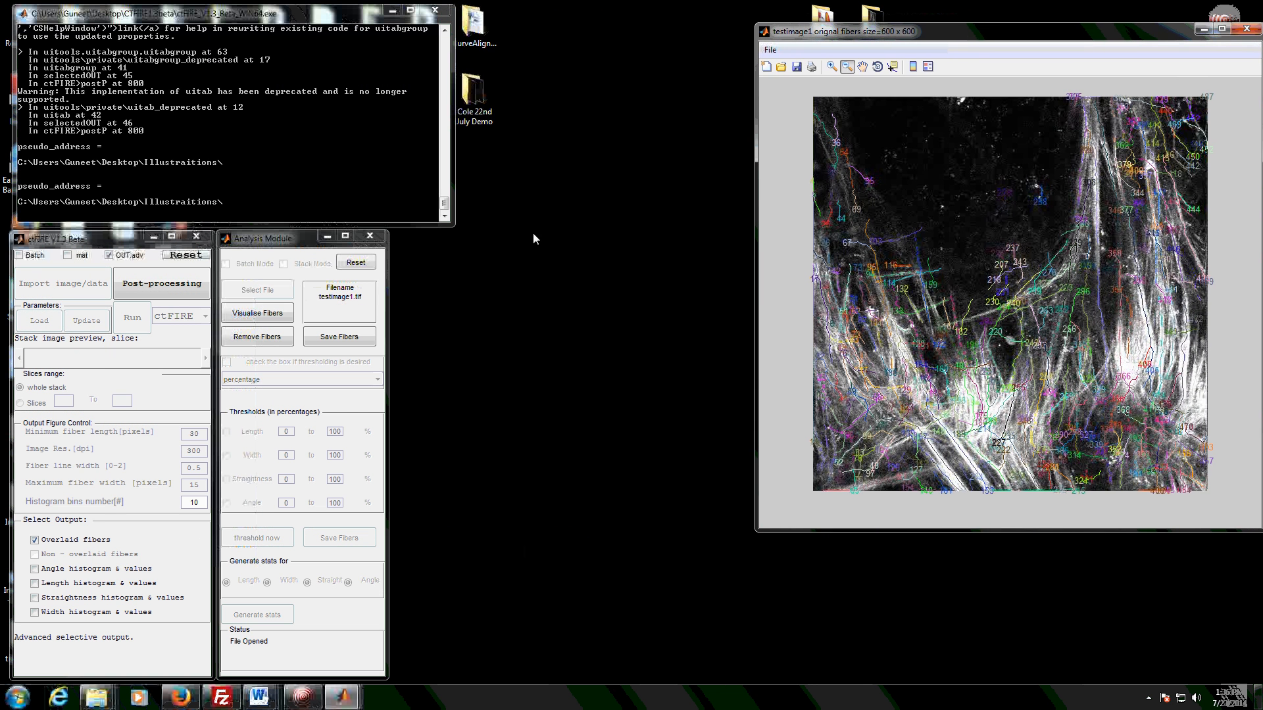
- Visualise fibers 228, 258, 224 and 237 of testimage1, enlarging the numbered fiber overlay for reference
{"action": "left_click", "coordinate": [345, 329]}
{"action": "left_click", "coordinate": [249, 319]}
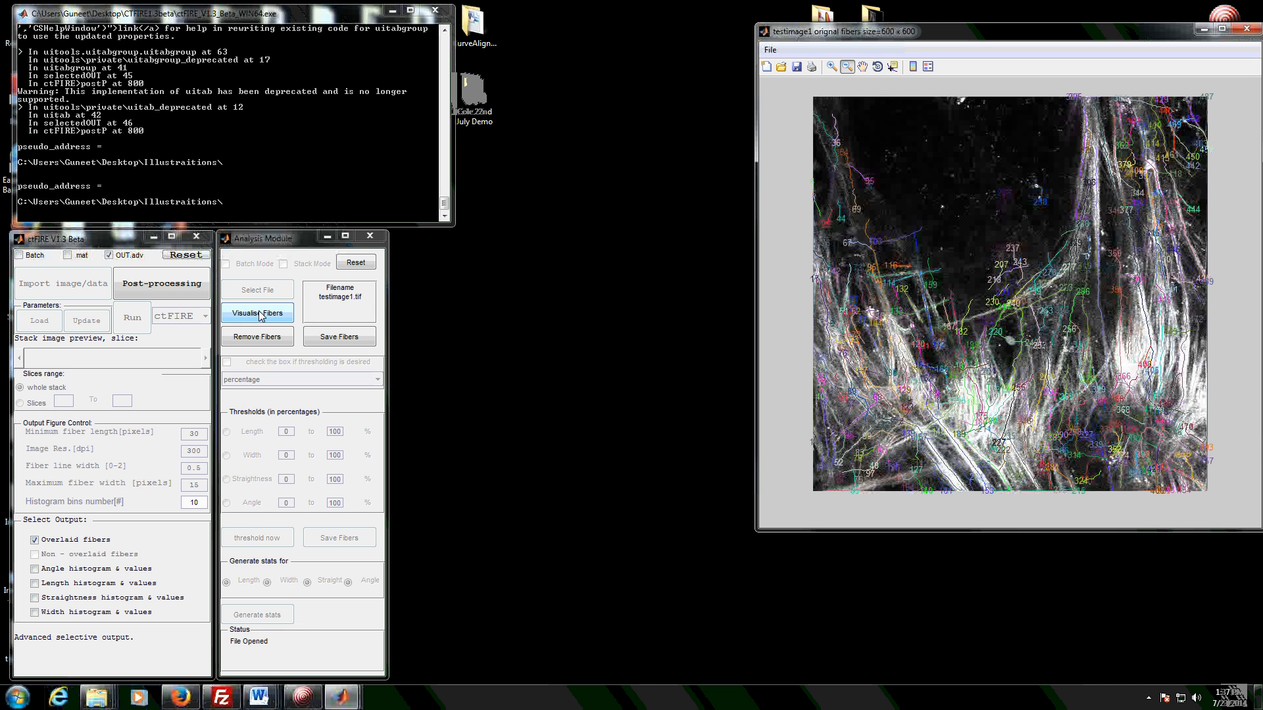
{"action": "left_click", "coordinate": [261, 316]}
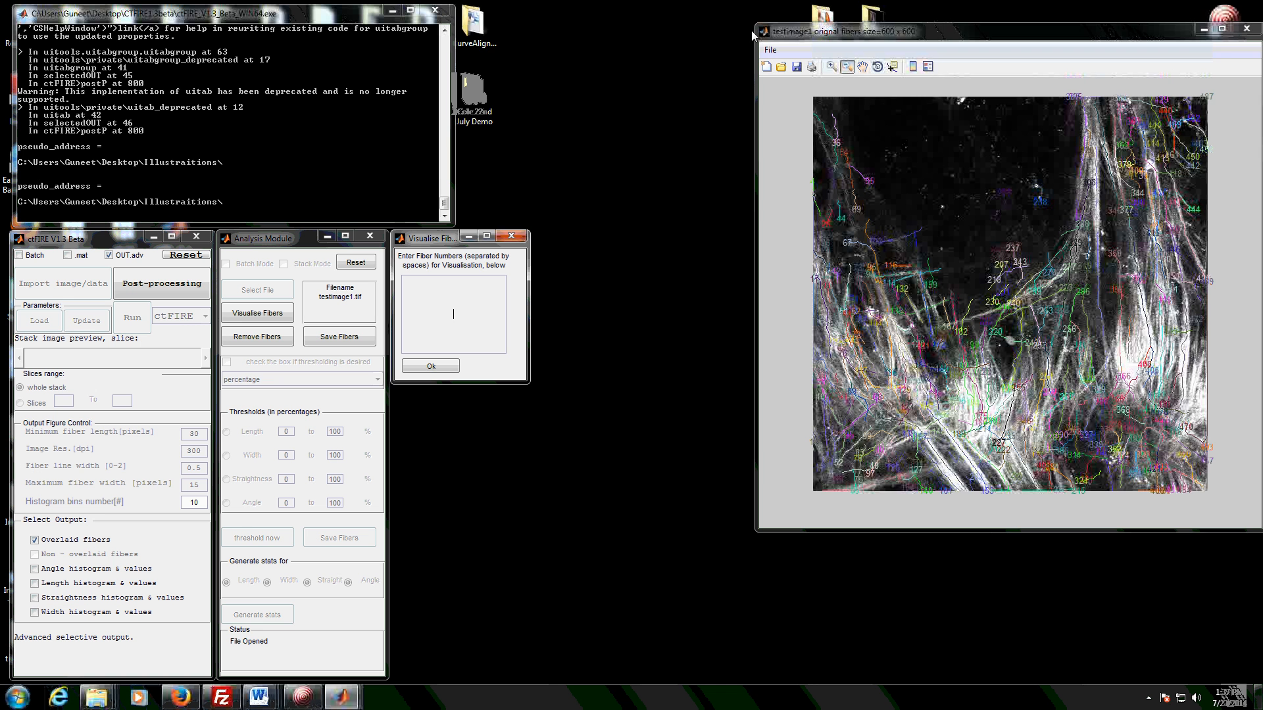
{"action": "left_click_drag", "start_coordinate": [763, 29], "coordinate": [534, 3]}
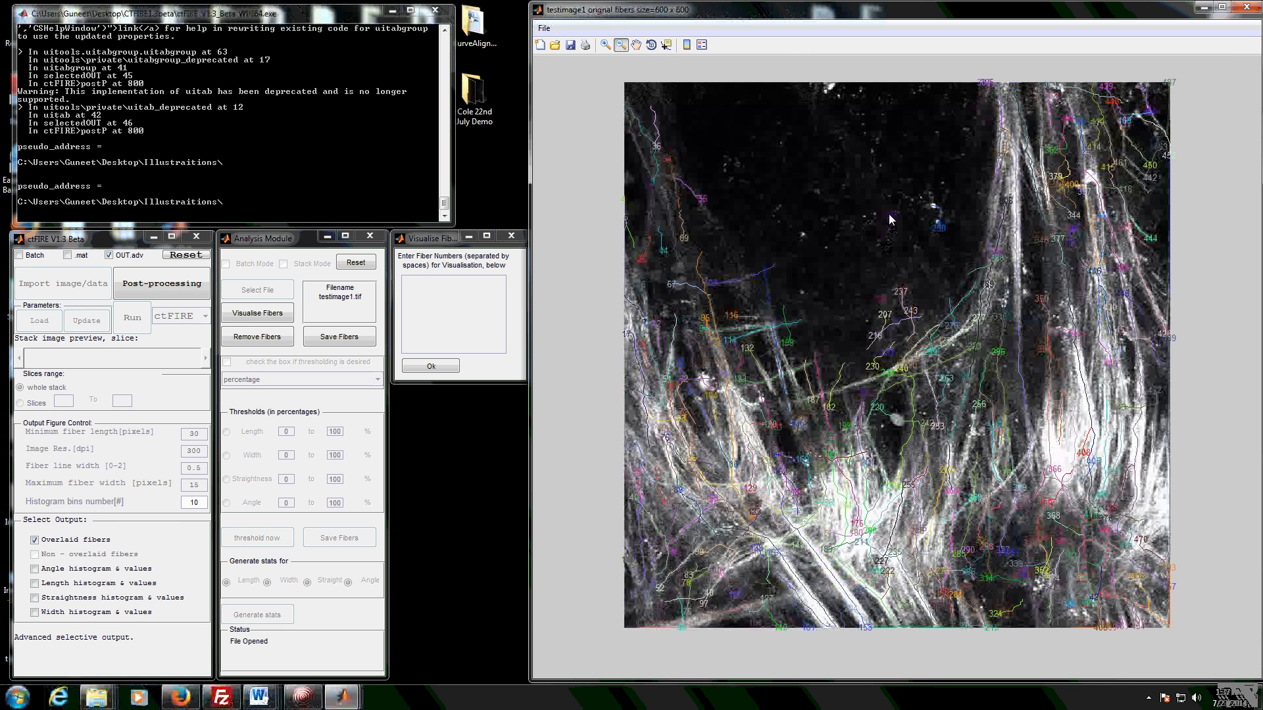
{"action": "left_click", "coordinate": [620, 45]}
{"action": "left_click", "coordinate": [474, 329]}
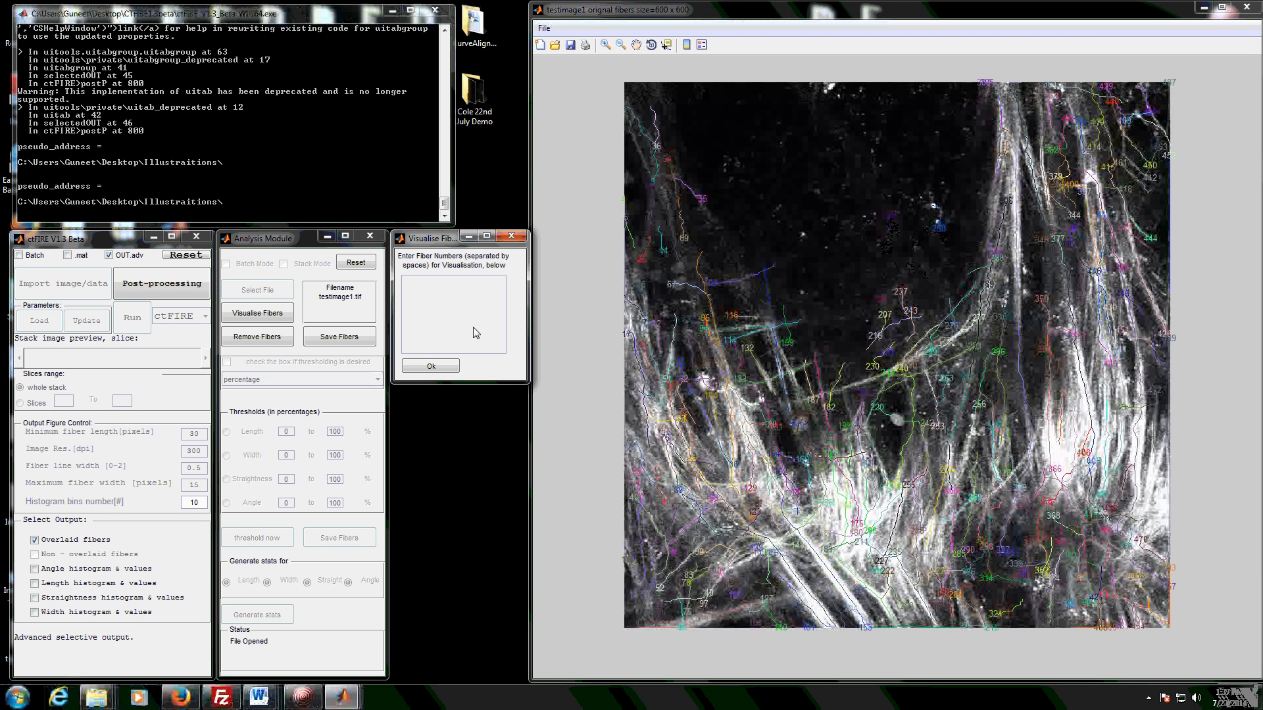
{"action": "type", "text": "228 258 224 23"}
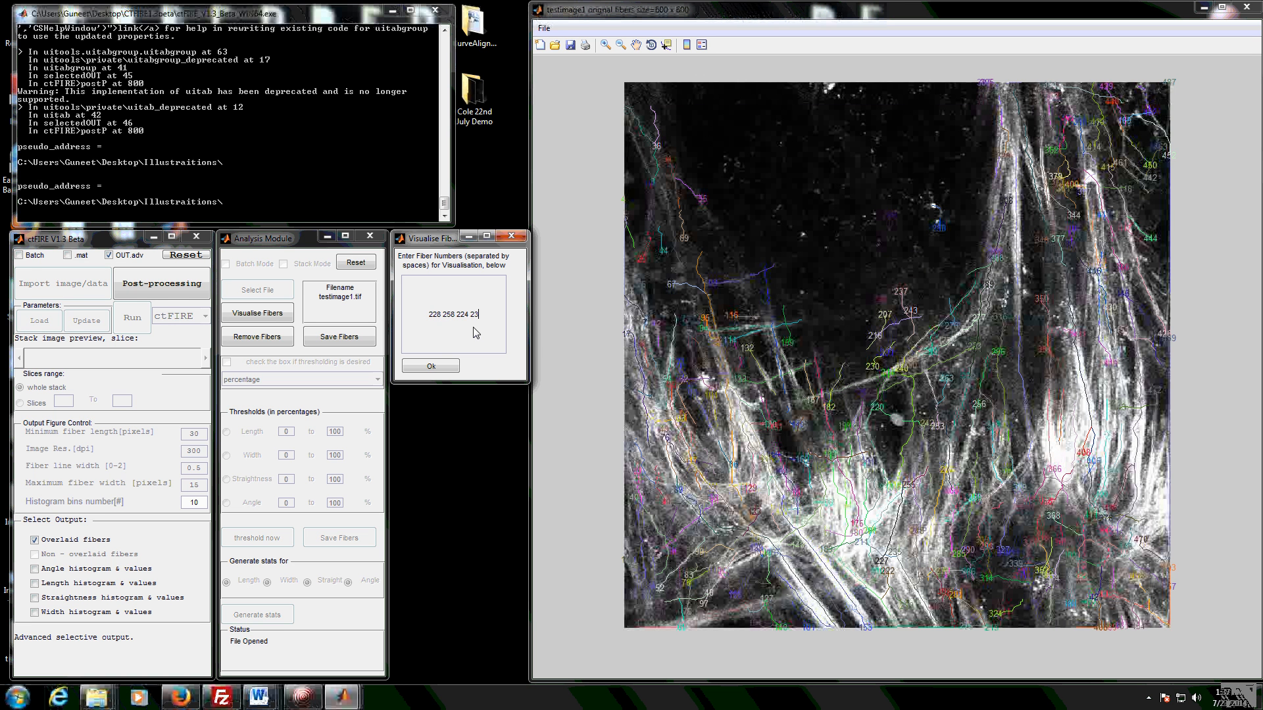
{"action": "type", "text": "7"}
{"action": "left_click", "coordinate": [431, 367]}
- Examine fibers 228, 258, 224 and 237 in the enlarged figure and values table, and minimize both windows
{"action": "left_click_drag", "start_coordinate": [680, 49], "coordinate": [925, 53]}
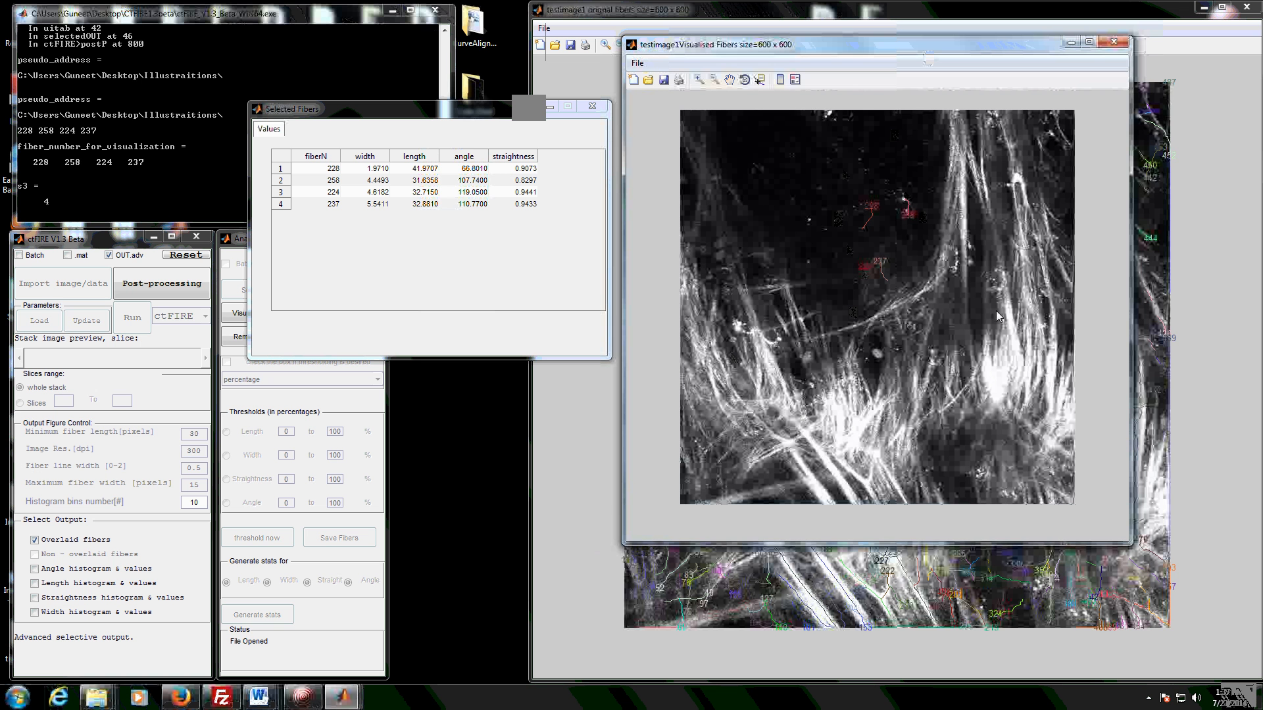
{"action": "left_click_drag", "start_coordinate": [1131, 547], "coordinate": [1225, 637]}
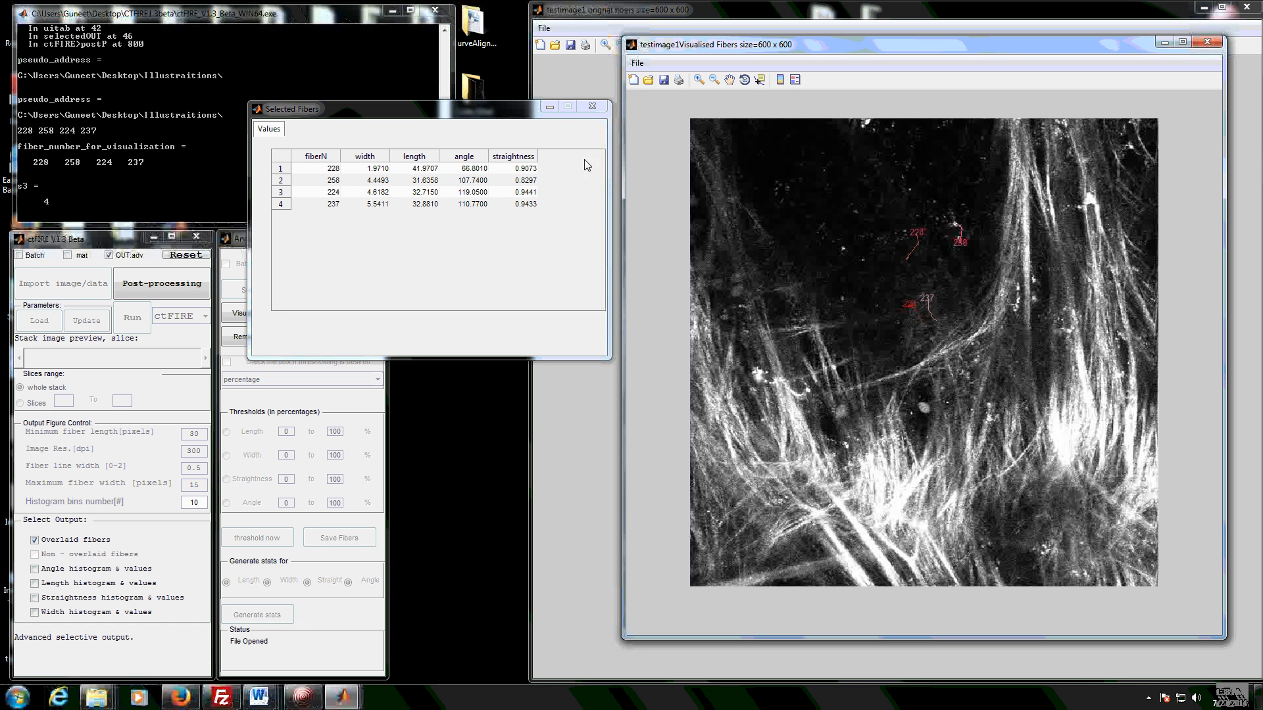
{"action": "left_click", "coordinate": [550, 108]}
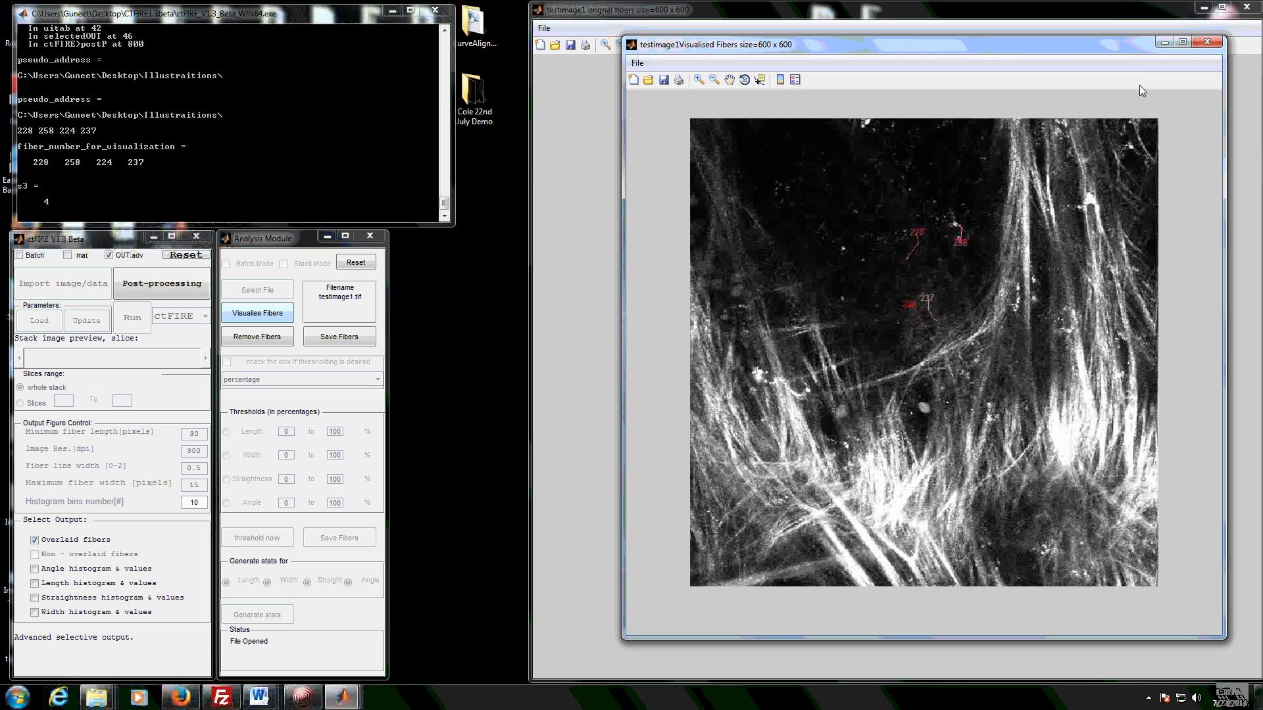
{"action": "left_click", "coordinate": [1163, 42]}
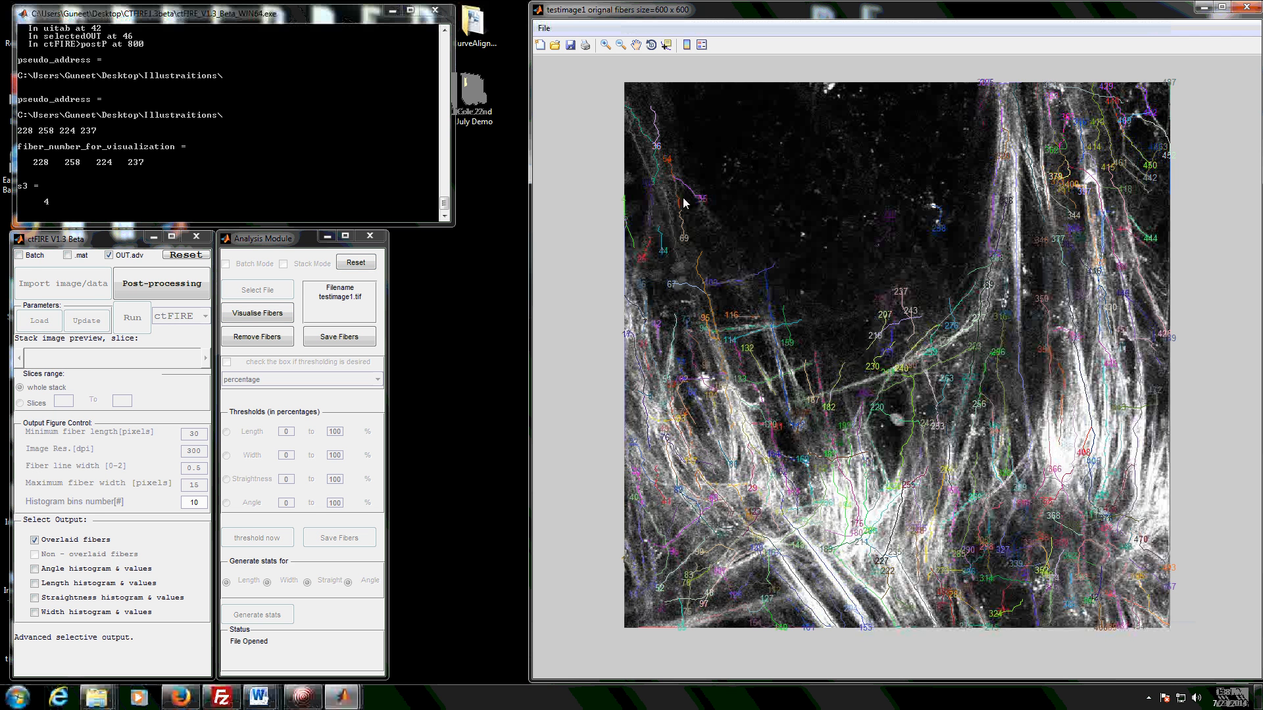
- Visualise fibers 54, 55 and 69 of testimage1
{"action": "left_click", "coordinate": [281, 321]}
{"action": "type", "text": "5"}
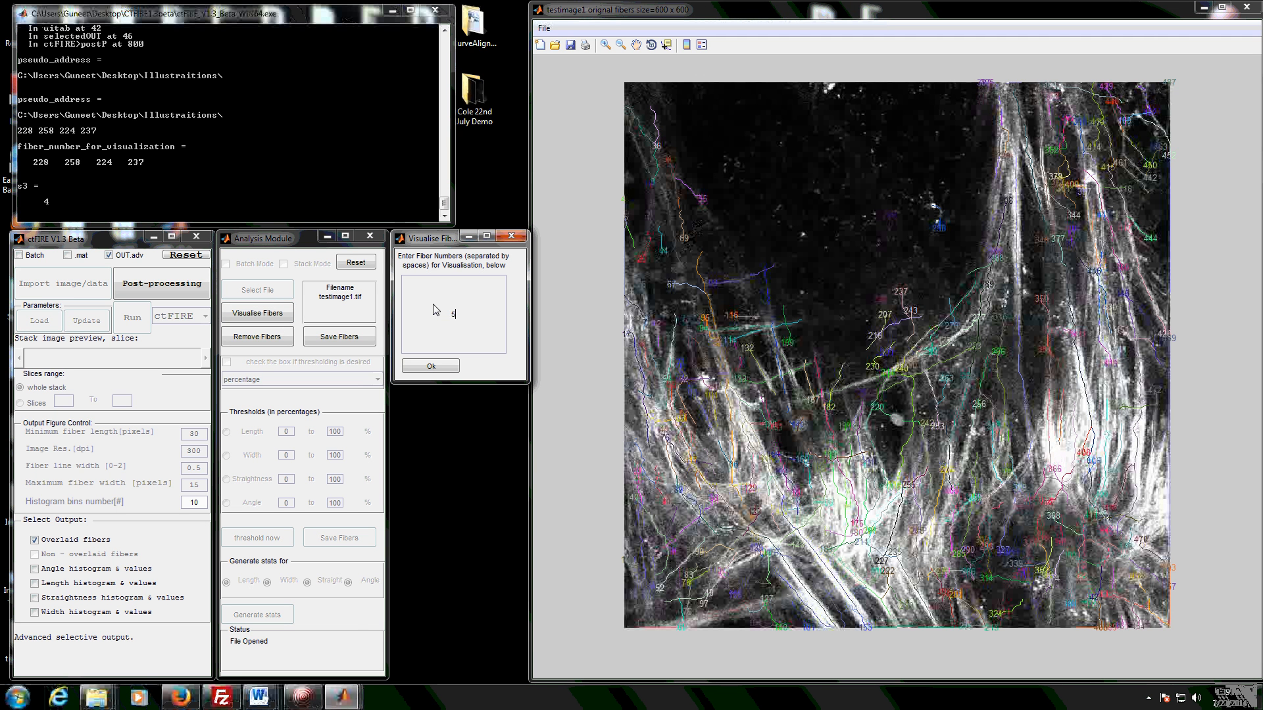
{"action": "type", "text": "4 55 69"}
{"action": "left_click", "coordinate": [431, 366]}
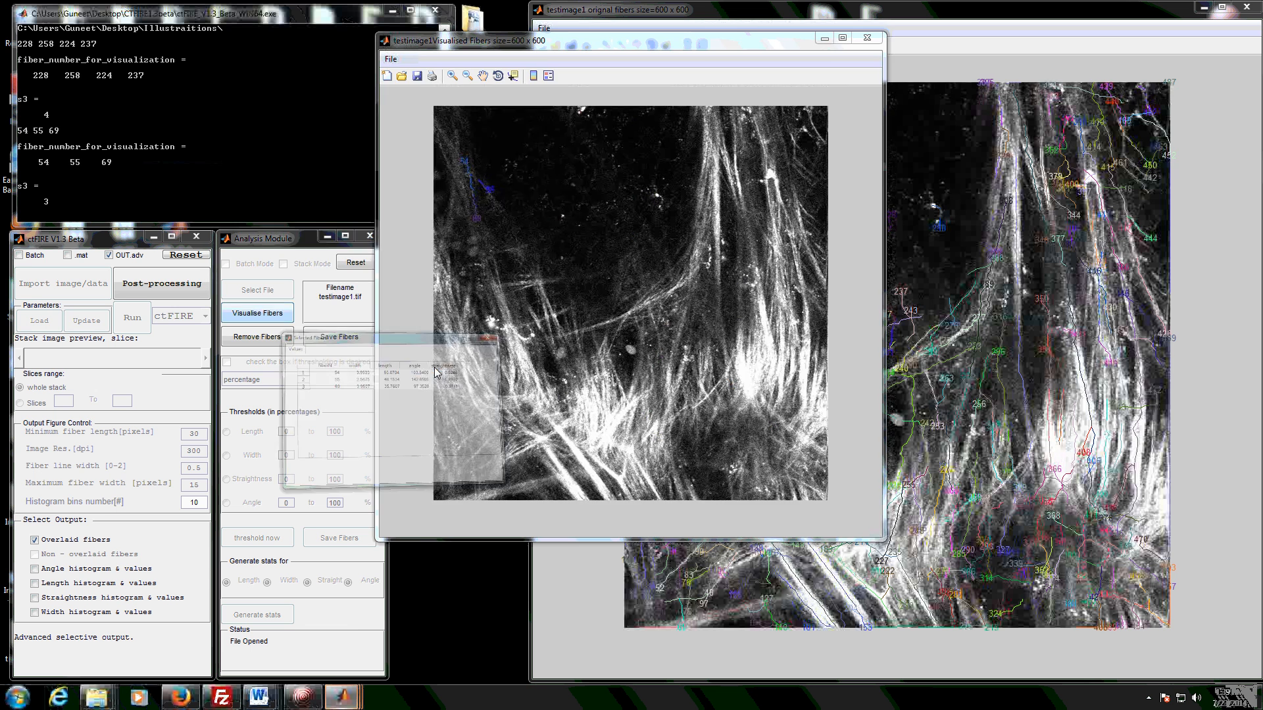
- Examine fibers 54, 55 and 69 in the visualised figure and values table, and minimize both windows
{"action": "left_click_drag", "start_coordinate": [543, 43], "coordinate": [784, 72]}
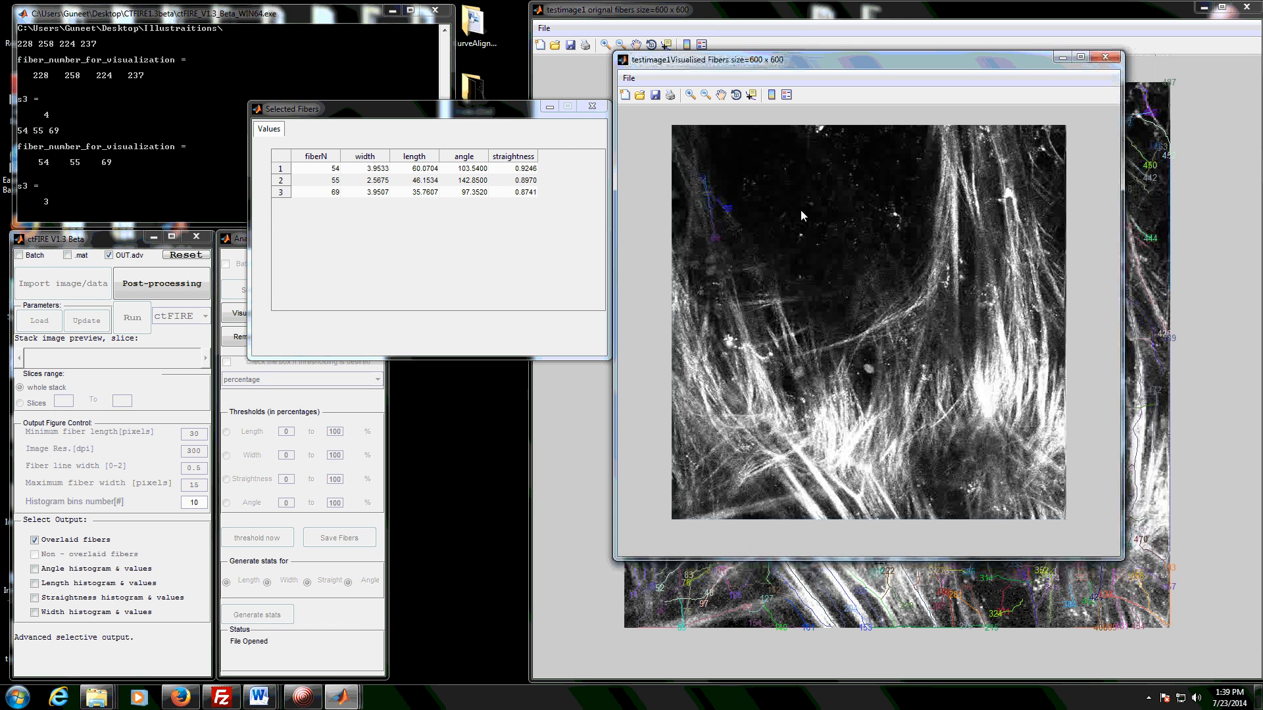
{"action": "left_click", "coordinate": [1063, 58]}
{"action": "left_click", "coordinate": [550, 107]}
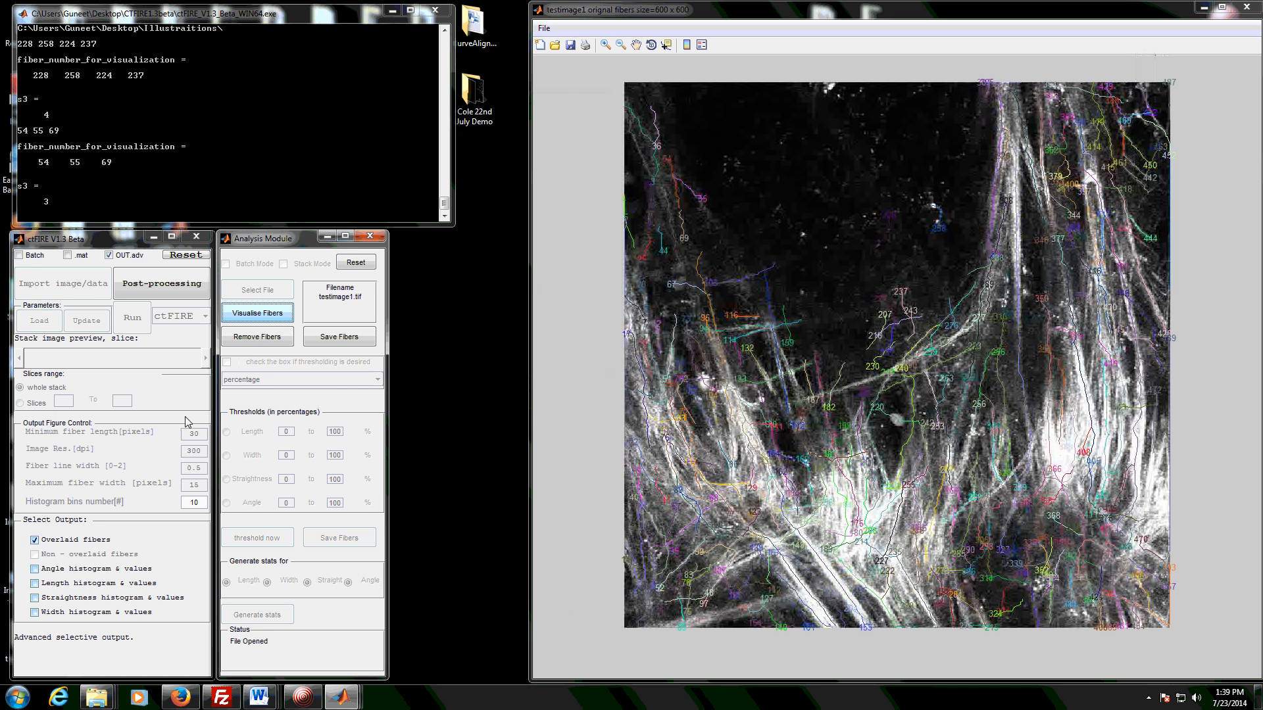
- Remove fibers 228 and 258 from testimage1 and enlarge the resulting after-removal figure
{"action": "left_click", "coordinate": [271, 339]}
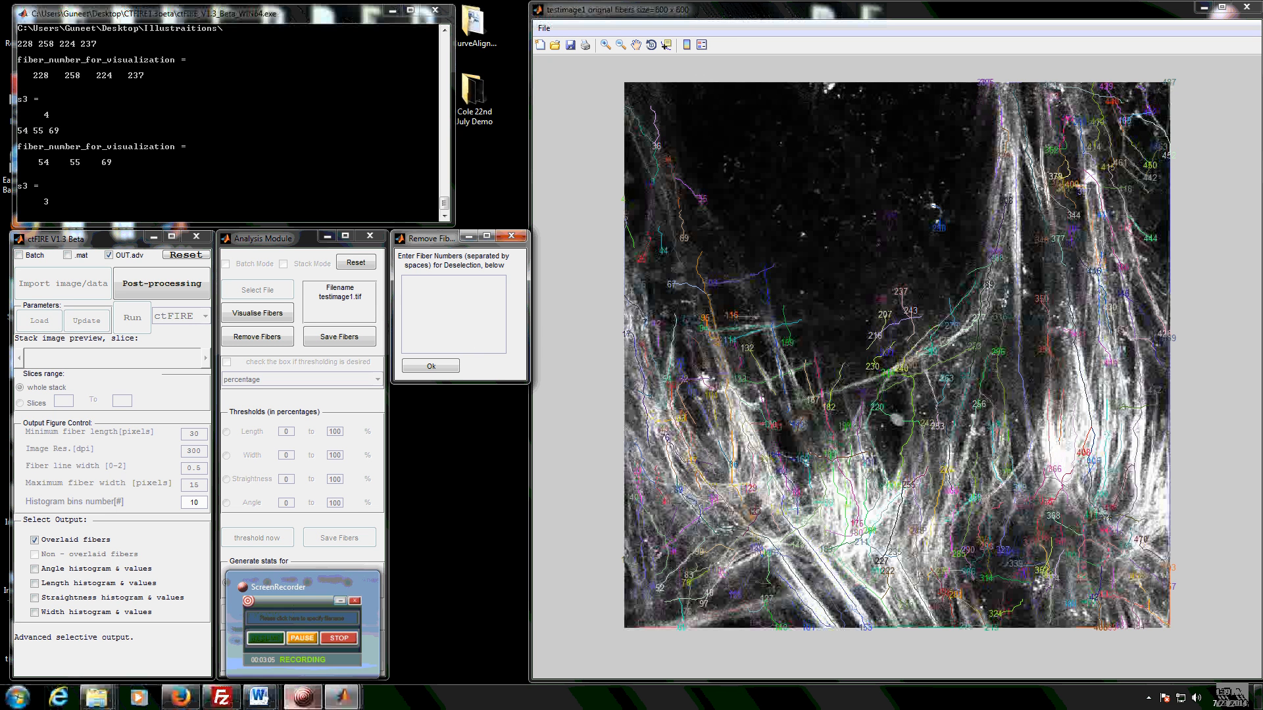
{"action": "type", "text": "228 258"}
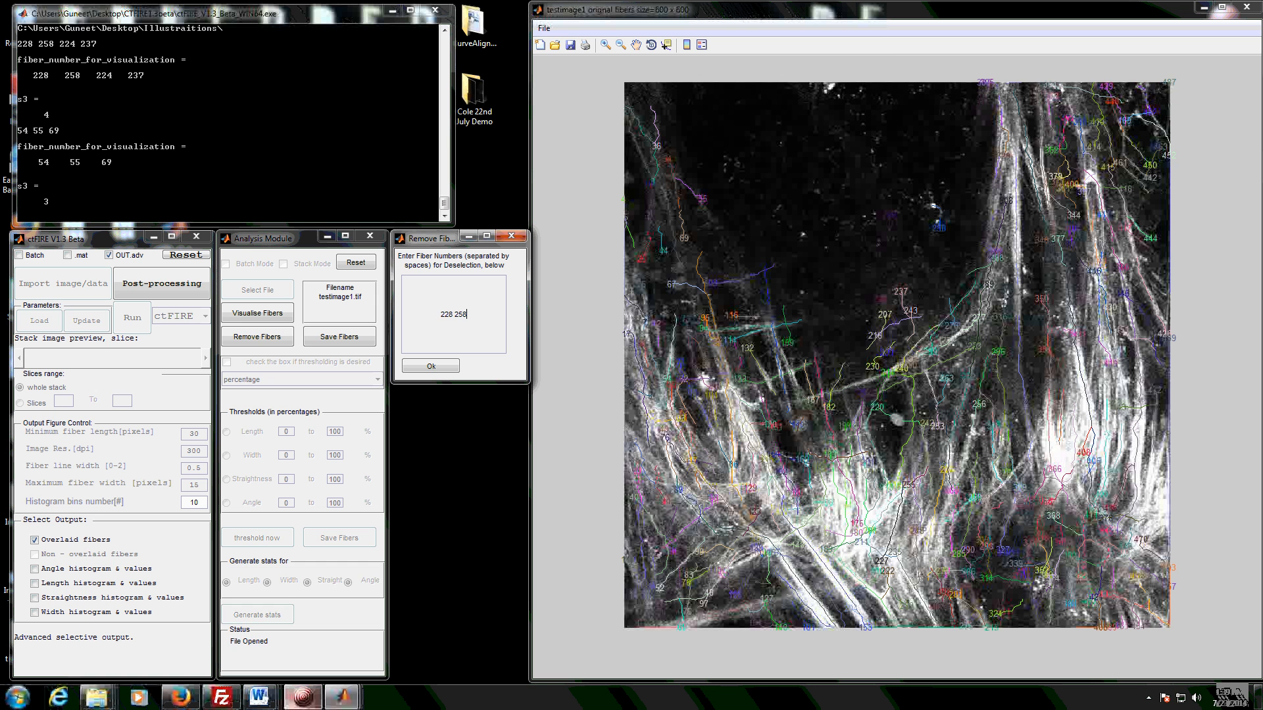
{"action": "left_click", "coordinate": [434, 365]}
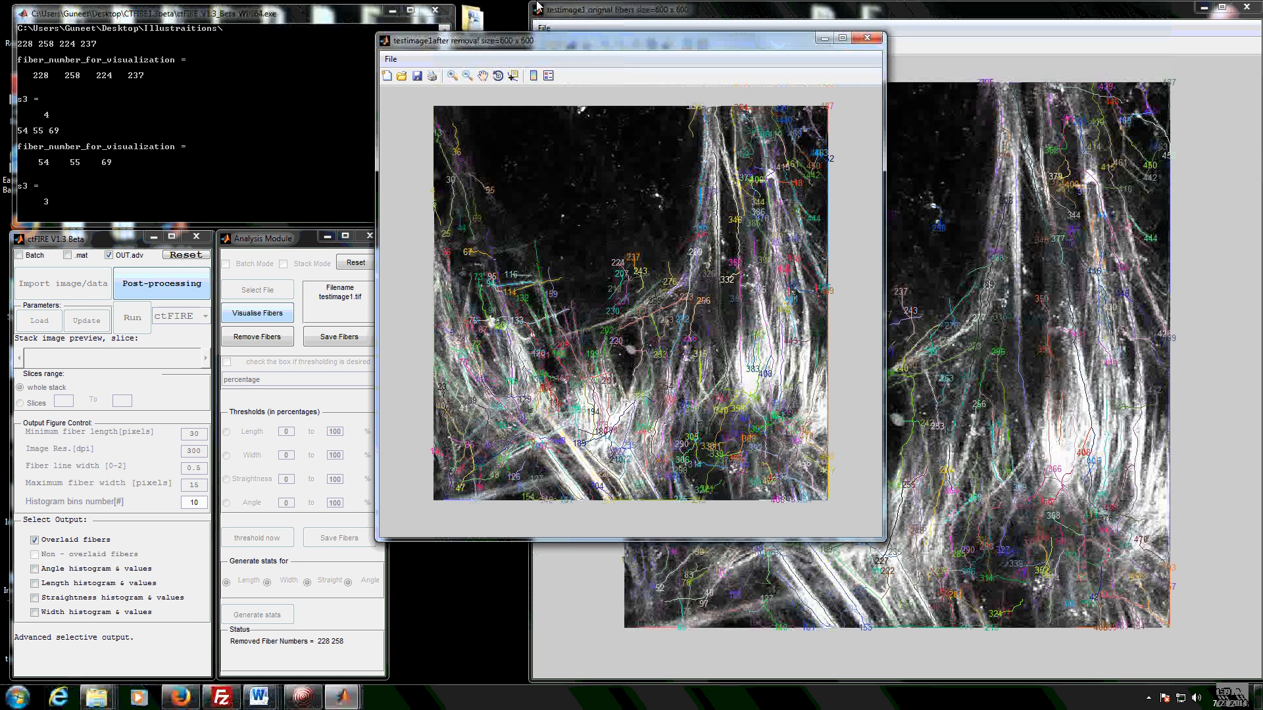
{"action": "left_click_drag", "start_coordinate": [605, 44], "coordinate": [1262, 283]}
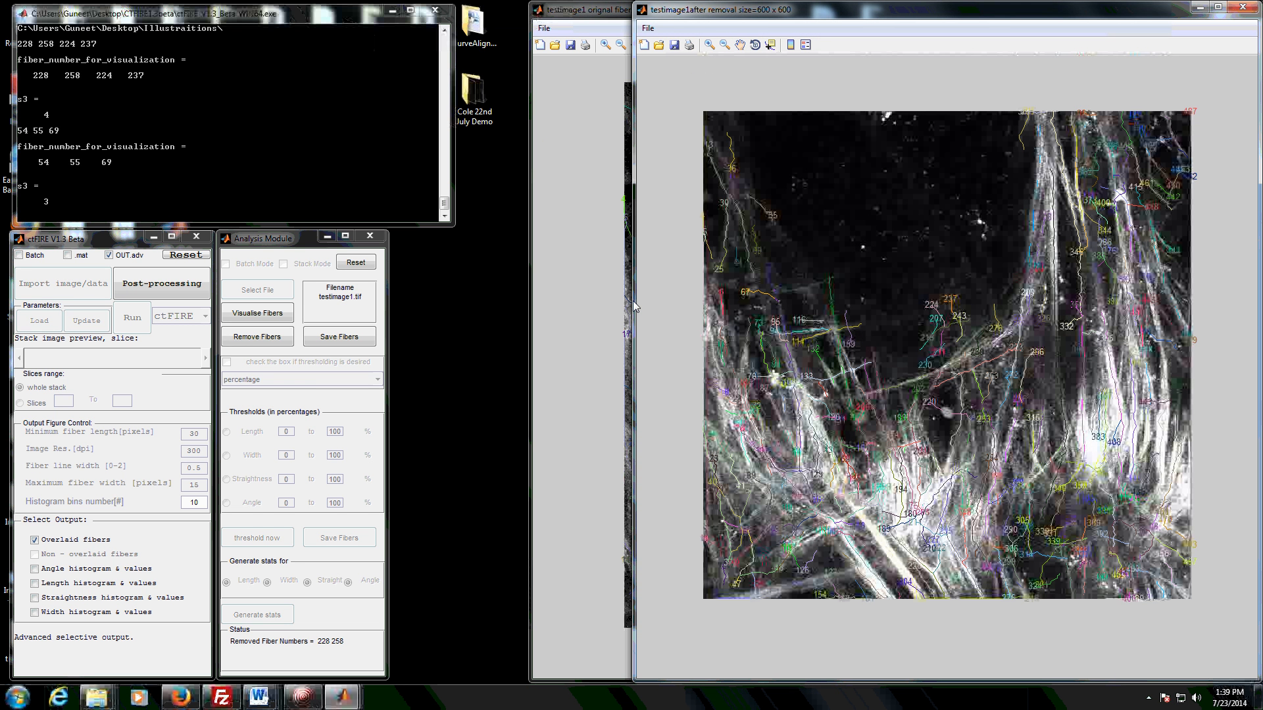
{"action": "left_click_drag", "start_coordinate": [634, 306], "coordinate": [525, 303]}
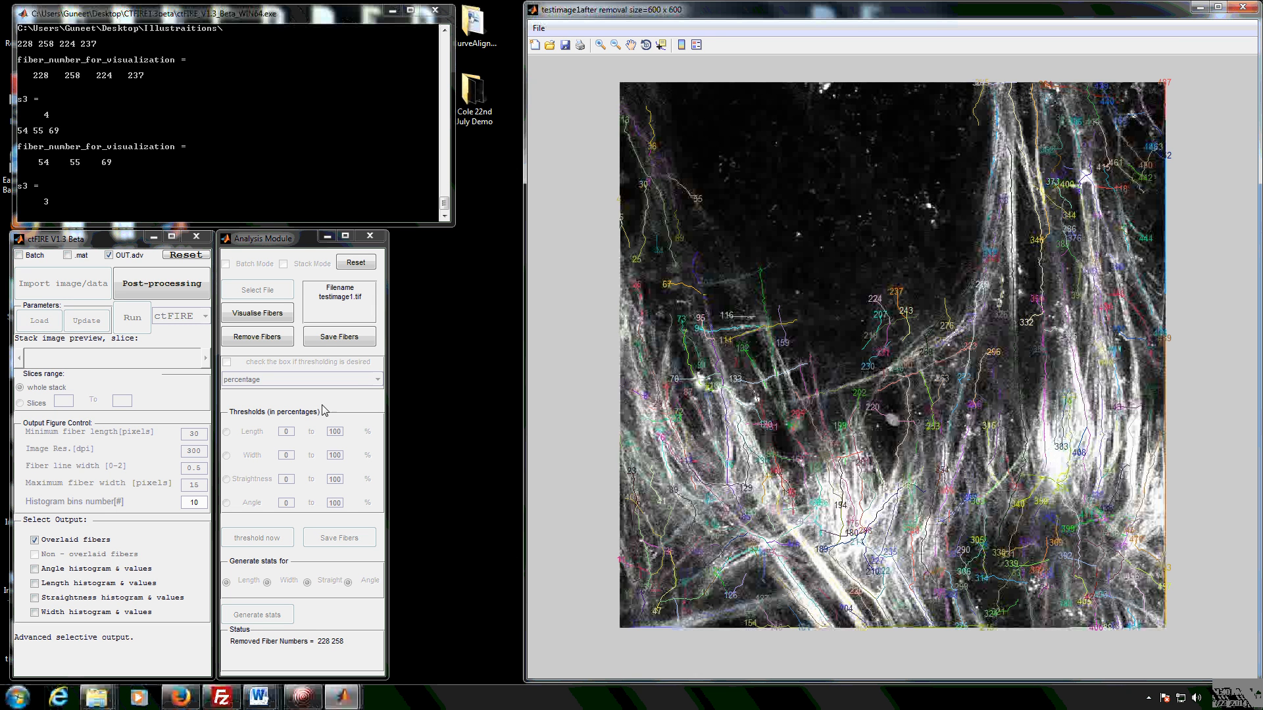
- Identify the short fiber at the image's upper edge in the after-removal figure and remove fiber 307
{"action": "left_click", "coordinate": [238, 340]}
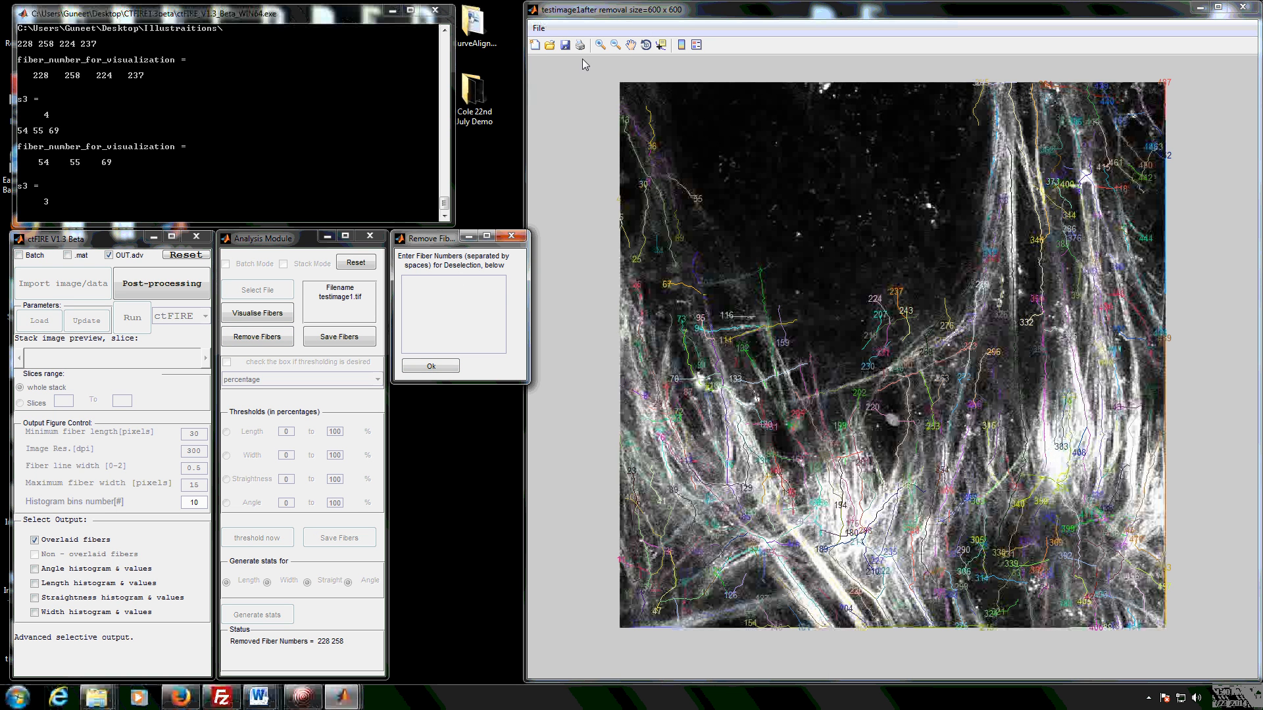
{"action": "left_click", "coordinate": [599, 46]}
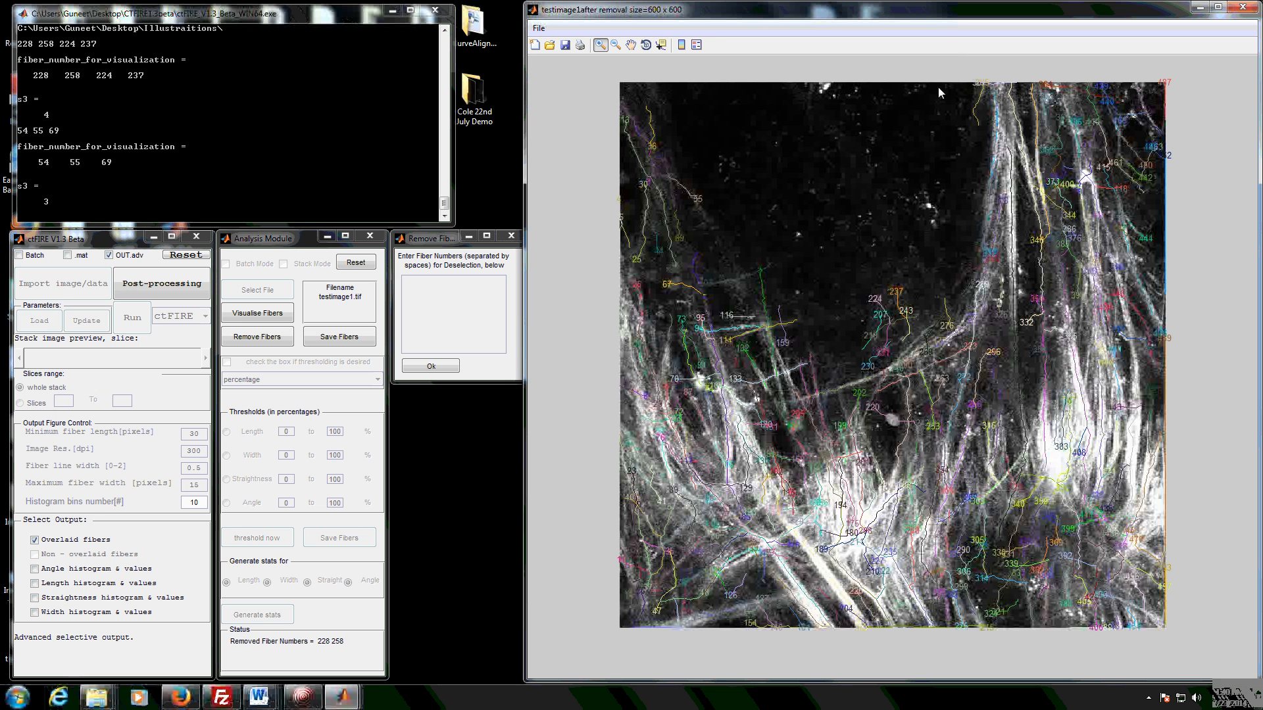
{"action": "left_click", "coordinate": [982, 93]}
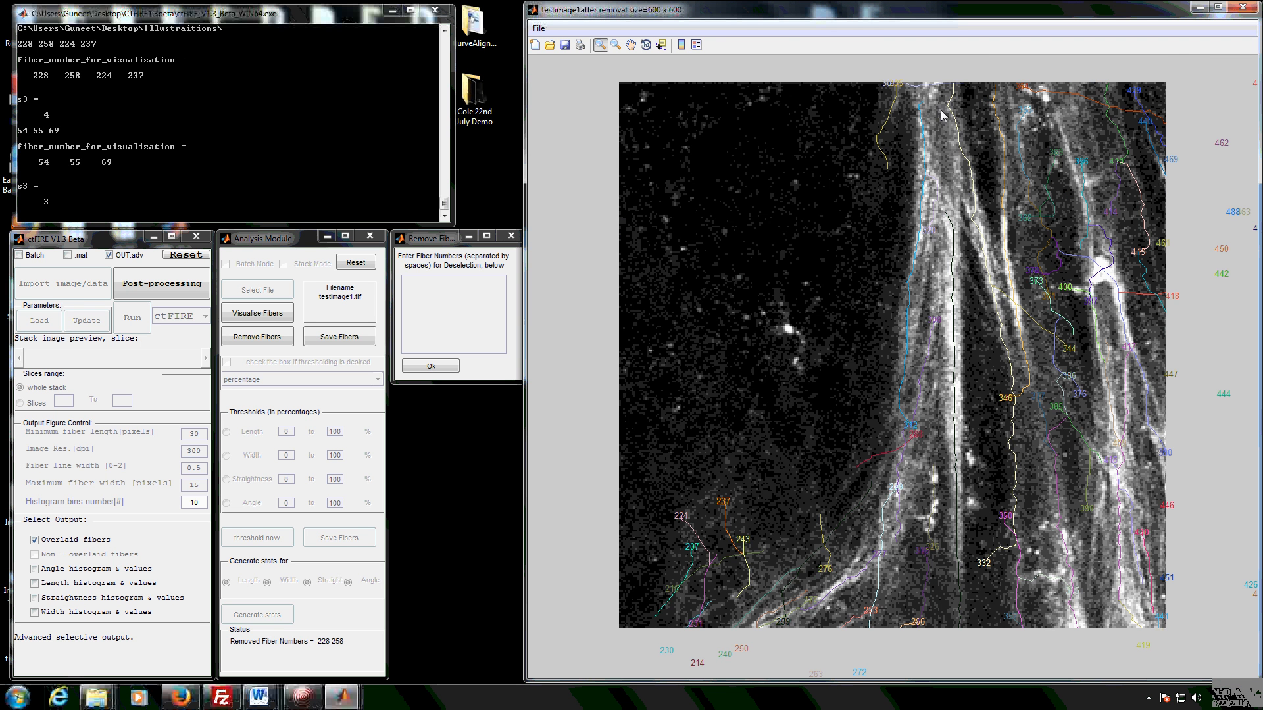
{"action": "left_click", "coordinate": [896, 95]}
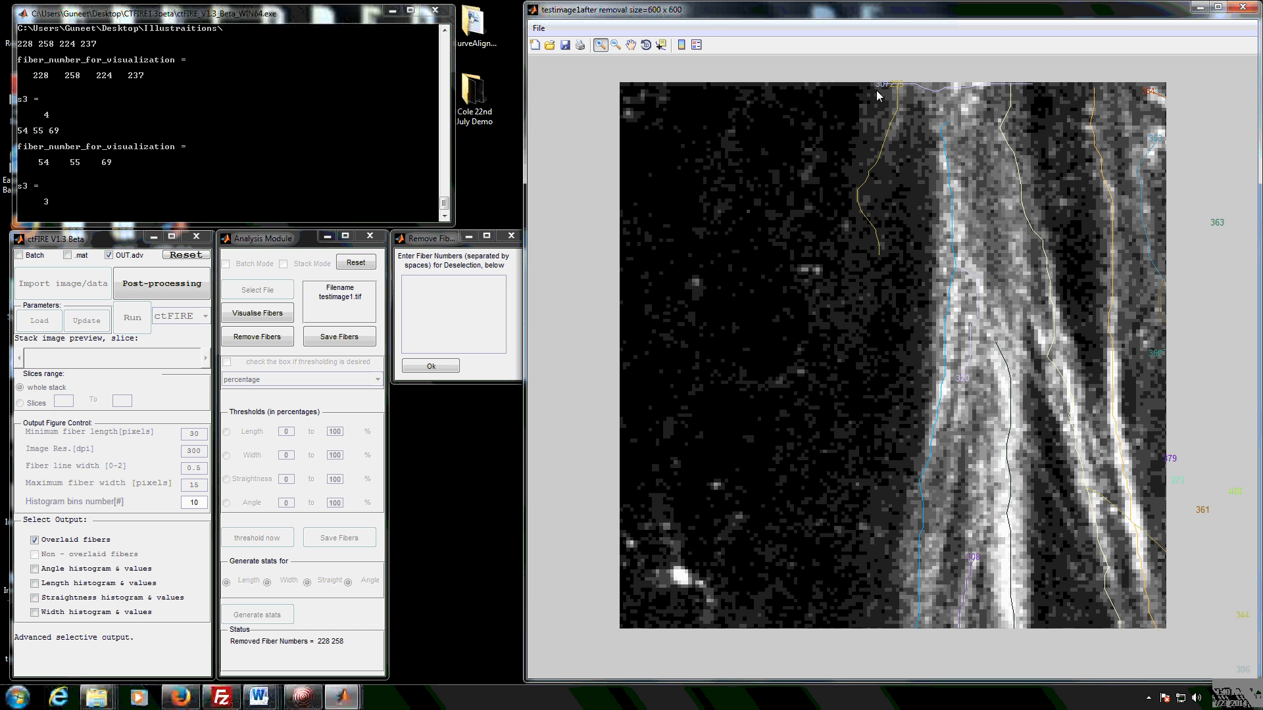
{"action": "left_click", "coordinate": [616, 44]}
{"action": "left_click", "coordinate": [930, 252]}
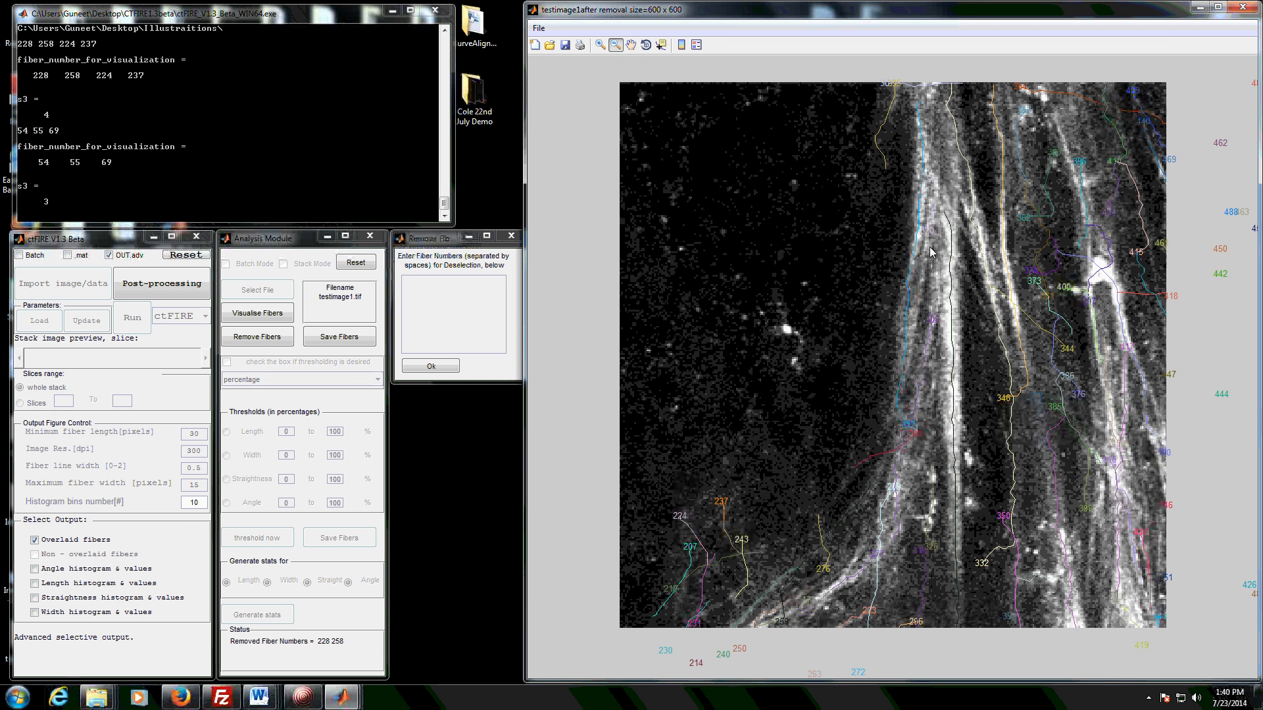
{"action": "left_click", "coordinate": [929, 253]}
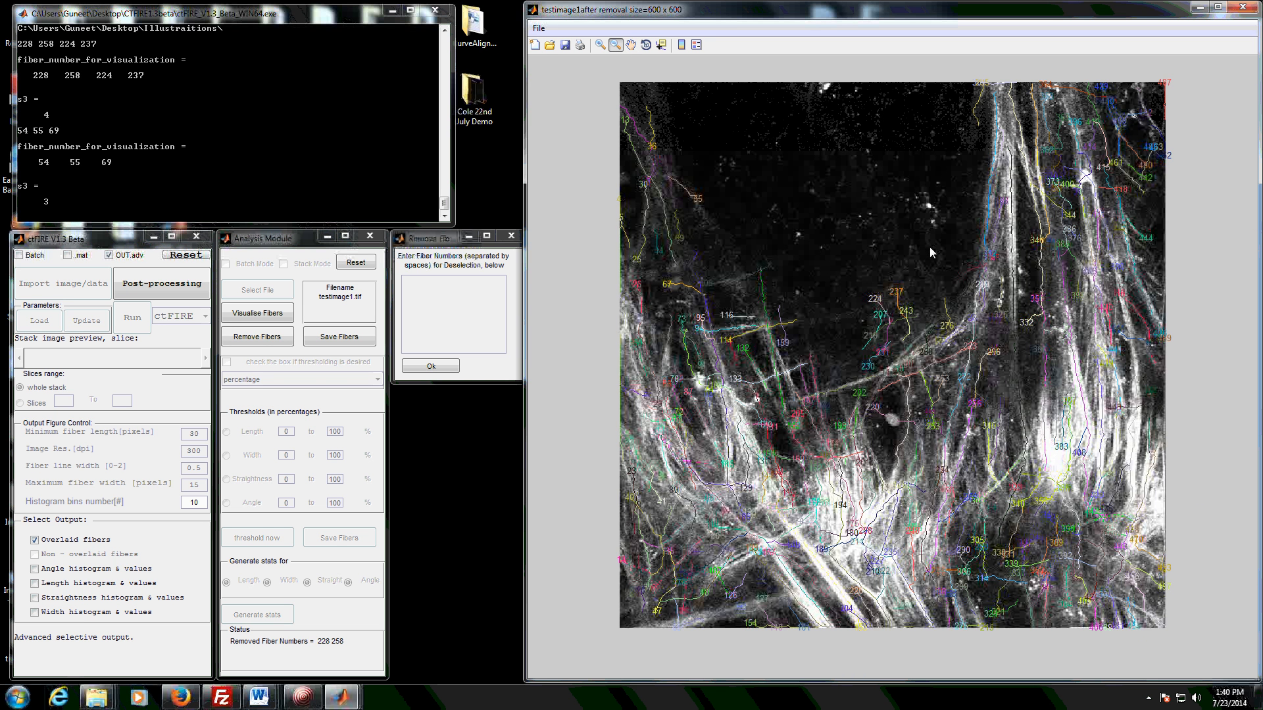
{"action": "left_click", "coordinate": [483, 292]}
{"action": "type", "text": "307"}
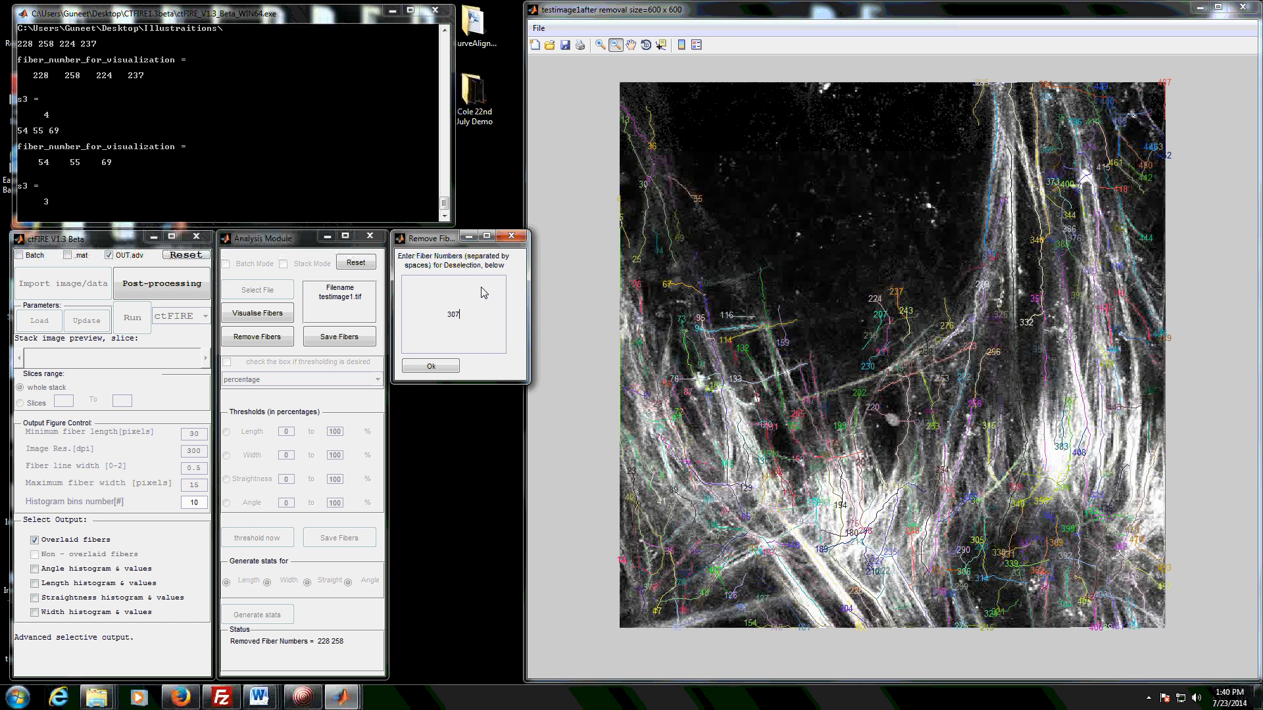
{"action": "left_click", "coordinate": [444, 368]}
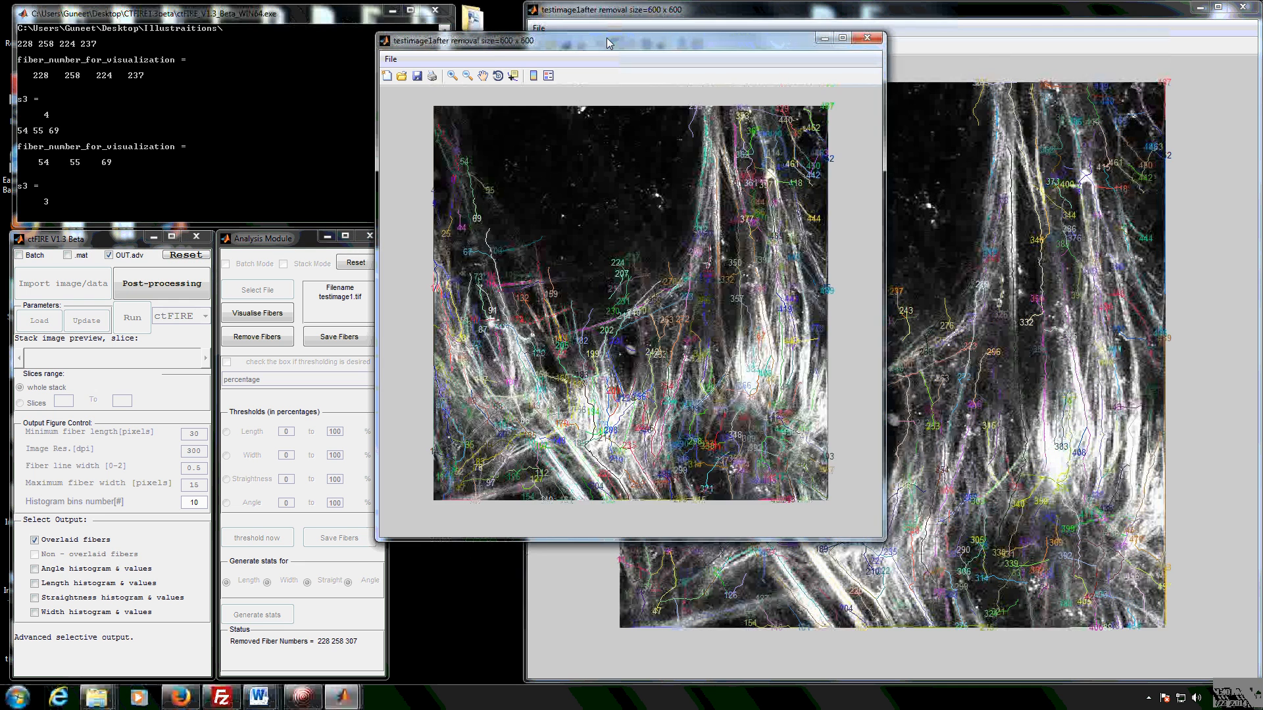
- Enlarge the new after-removal figure and inspect the upper edge of the image where fiber 307 was numbered
{"action": "left_click_drag", "start_coordinate": [608, 43], "coordinate": [1262, 356]}
{"action": "left_click_drag", "start_coordinate": [633, 176], "coordinate": [557, 174]}
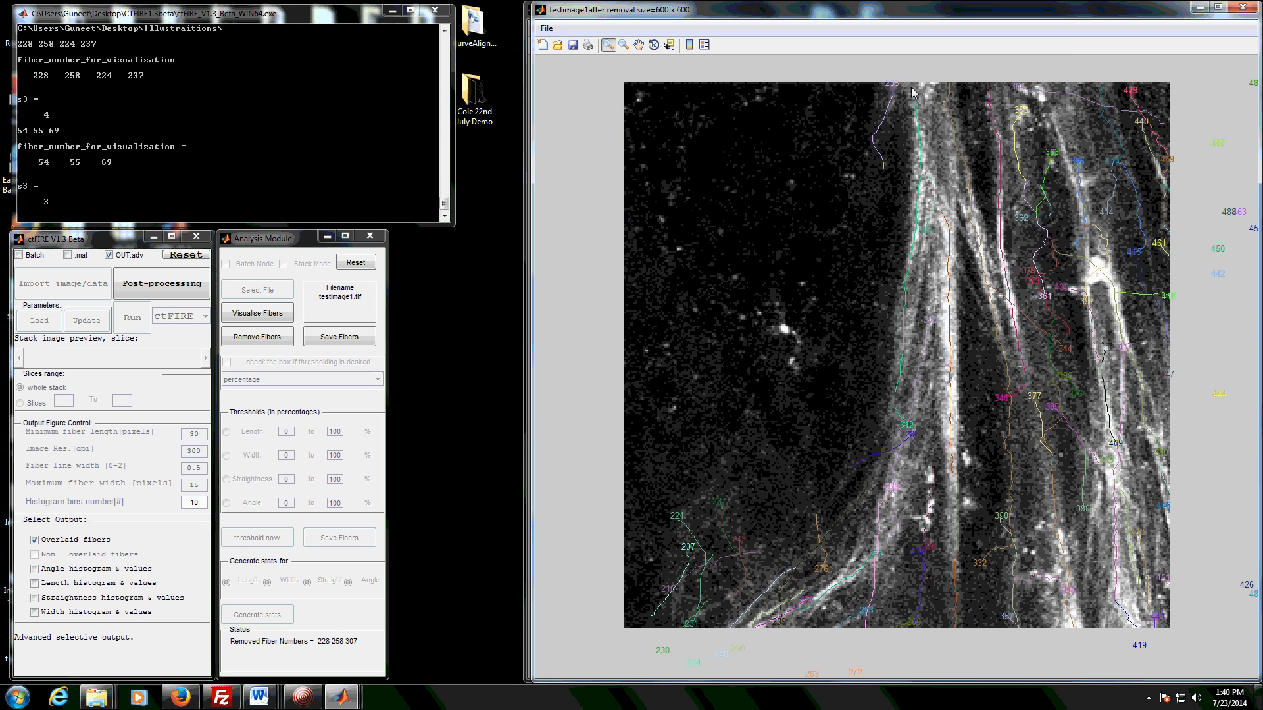
{"action": "left_click", "coordinate": [909, 89]}
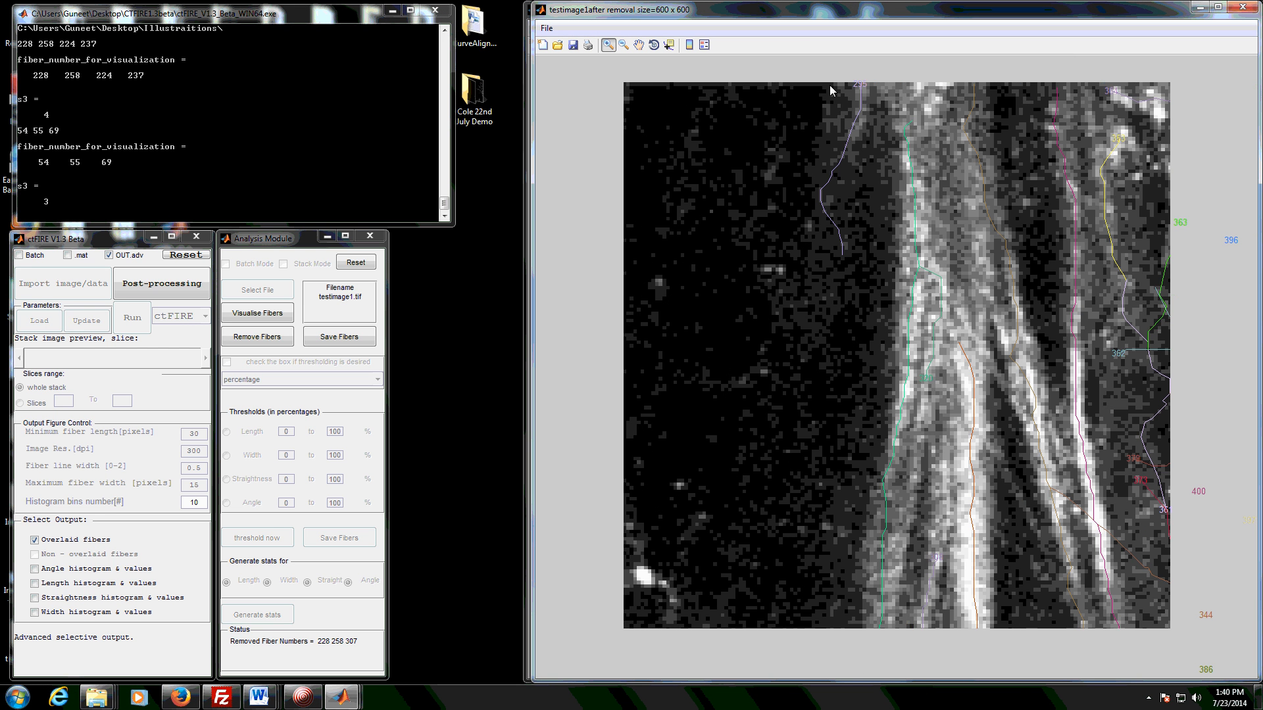
{"action": "left_click", "coordinate": [623, 44]}
{"action": "left_click", "coordinate": [928, 164]}
{"action": "left_click", "coordinate": [900, 165]}
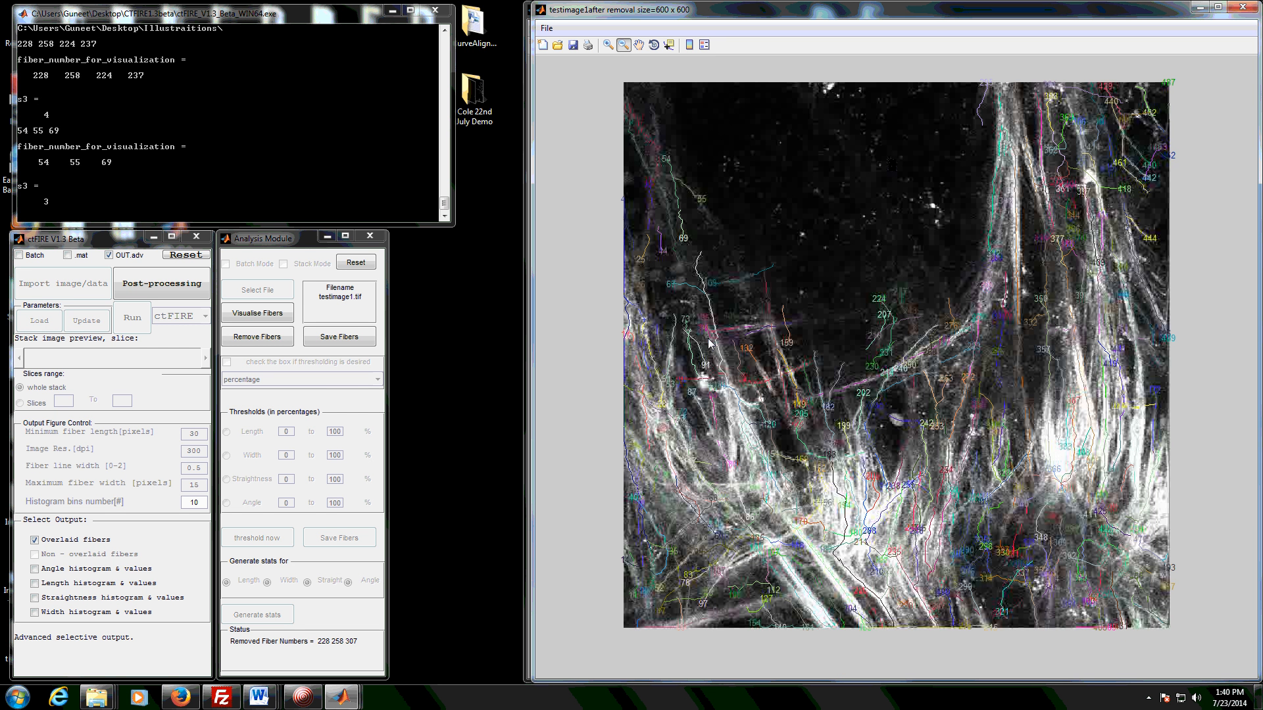
- Save the remaining fibers of testimage1 and enlarge the finalized fibers figure beside the Analysis Module
{"action": "left_click", "coordinate": [324, 339]}
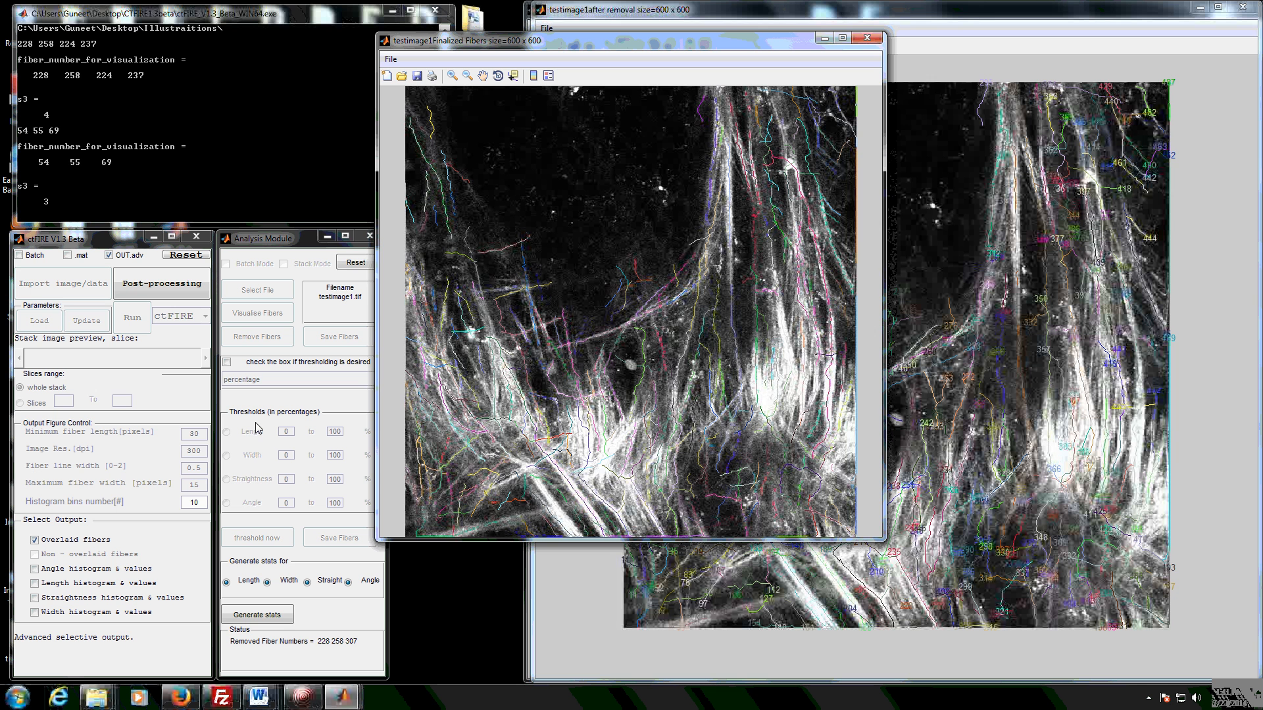
{"action": "left_click", "coordinate": [292, 246]}
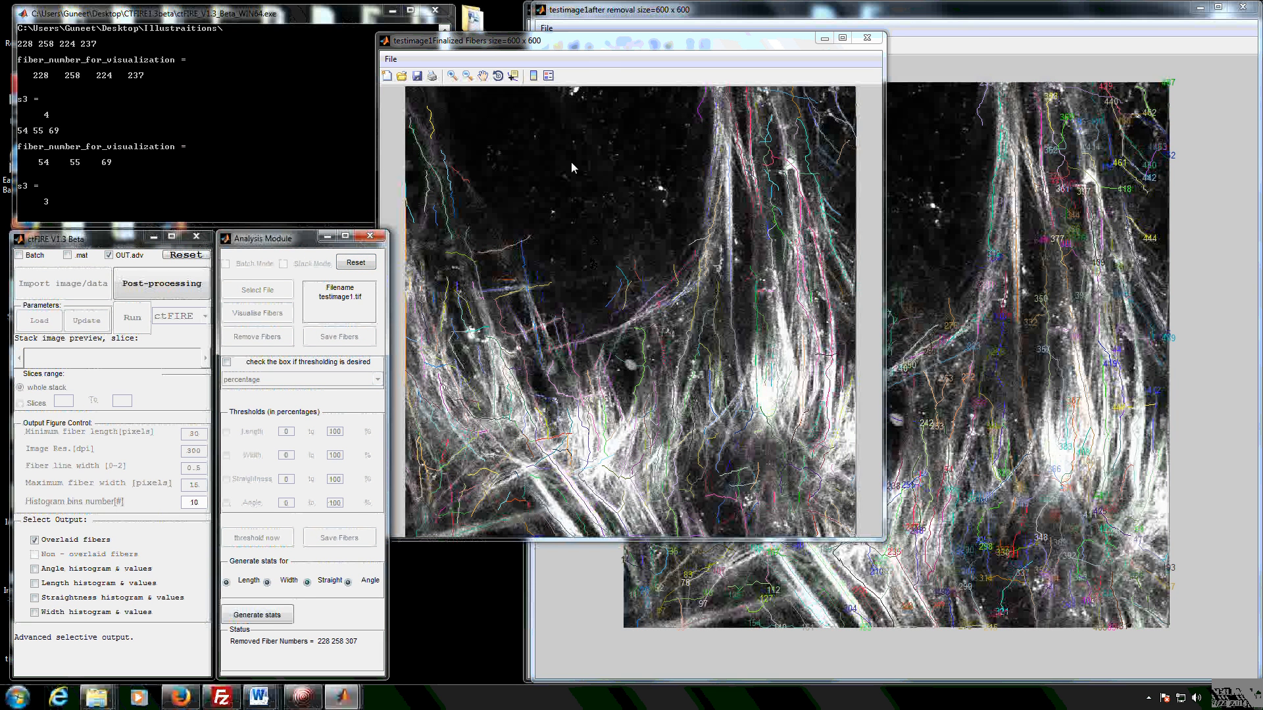
{"action": "left_click_drag", "start_coordinate": [598, 44], "coordinate": [646, 44]}
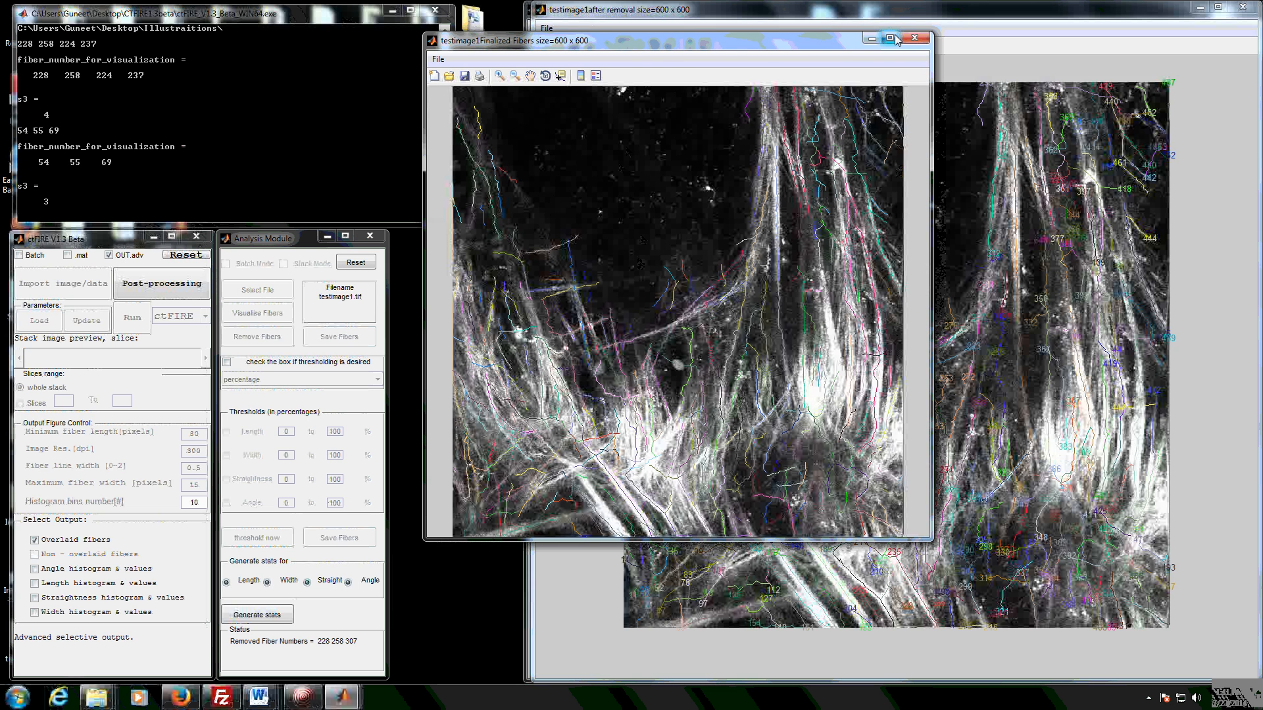
{"action": "key", "text": "super+Right"}
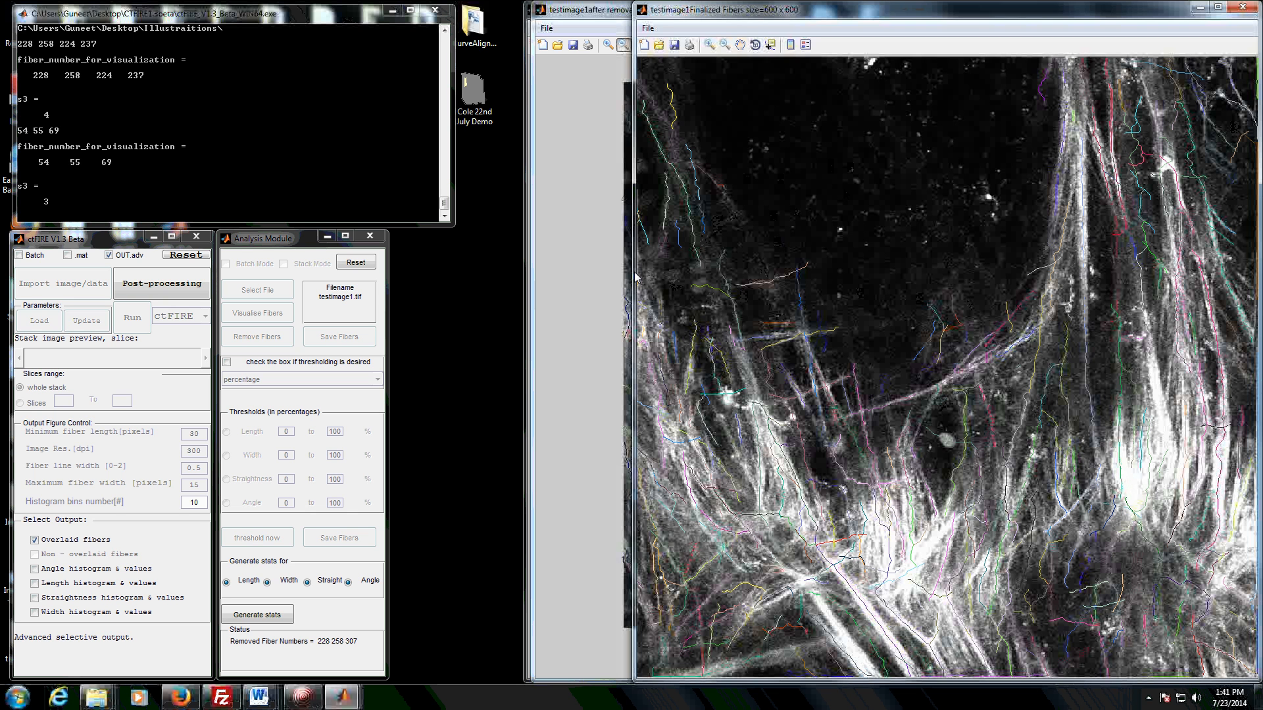
{"action": "left_click_drag", "start_coordinate": [632, 278], "coordinate": [538, 285]}
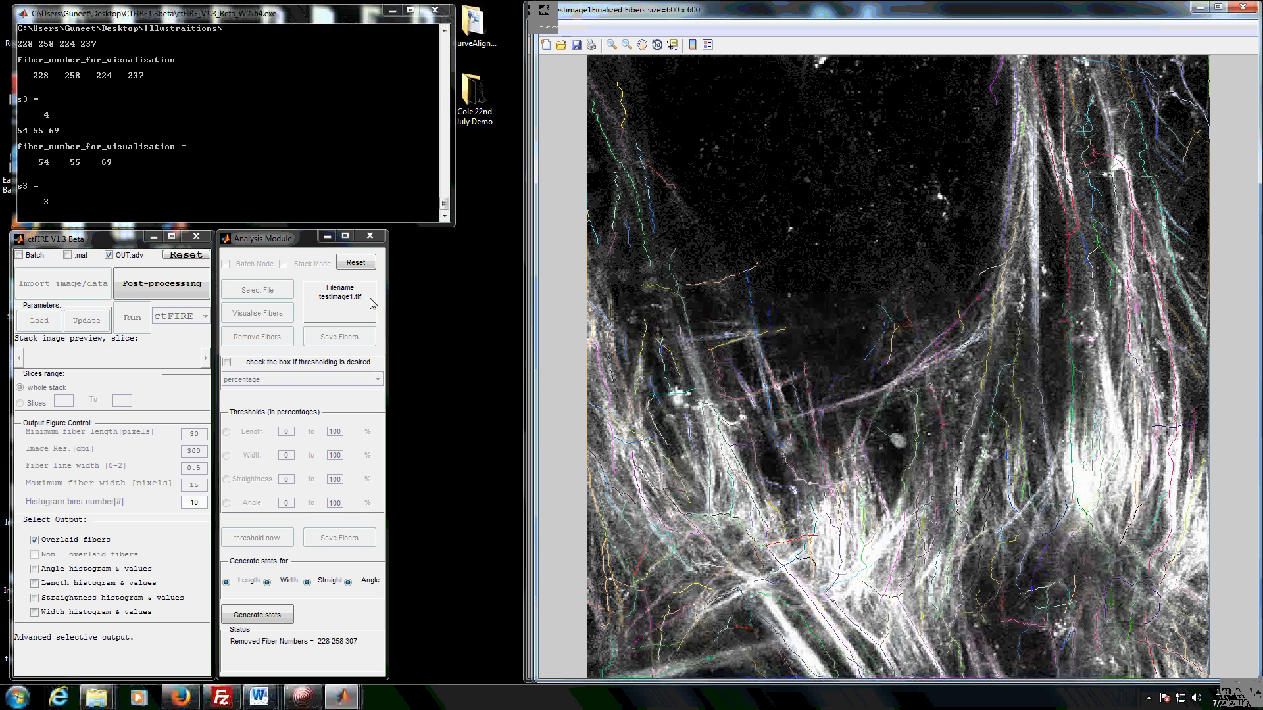
{"action": "left_click", "coordinate": [304, 697]}
{"action": "mouse_move", "coordinate": [326, 644]}
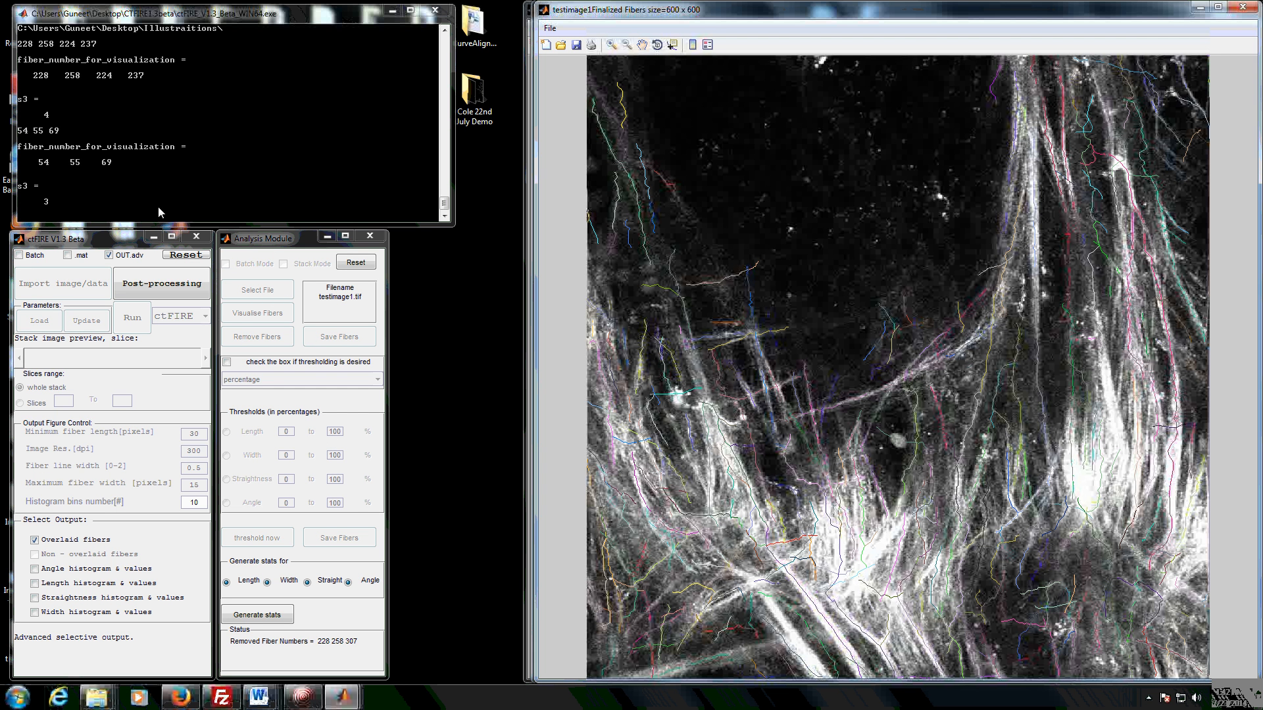
- Enable thresholding and try the Absolute Values threshold type before returning to percentage
{"action": "left_click", "coordinate": [226, 363]}
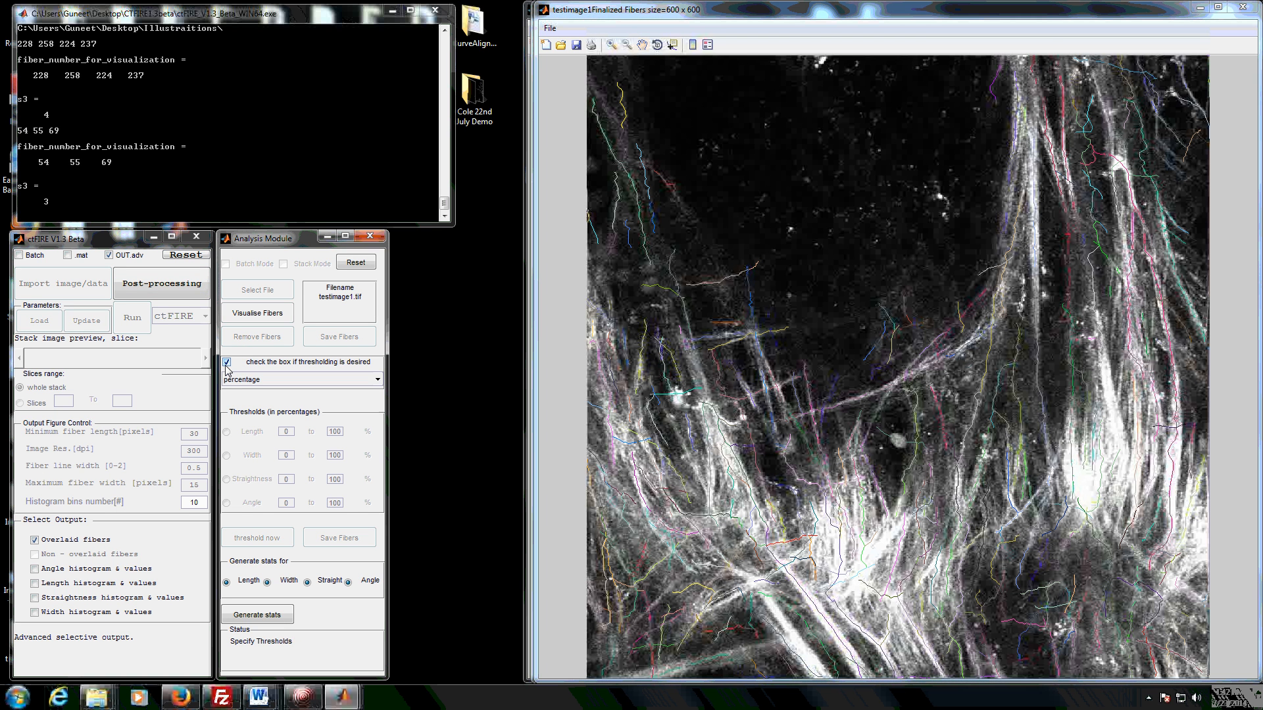
{"action": "left_click", "coordinate": [379, 380]}
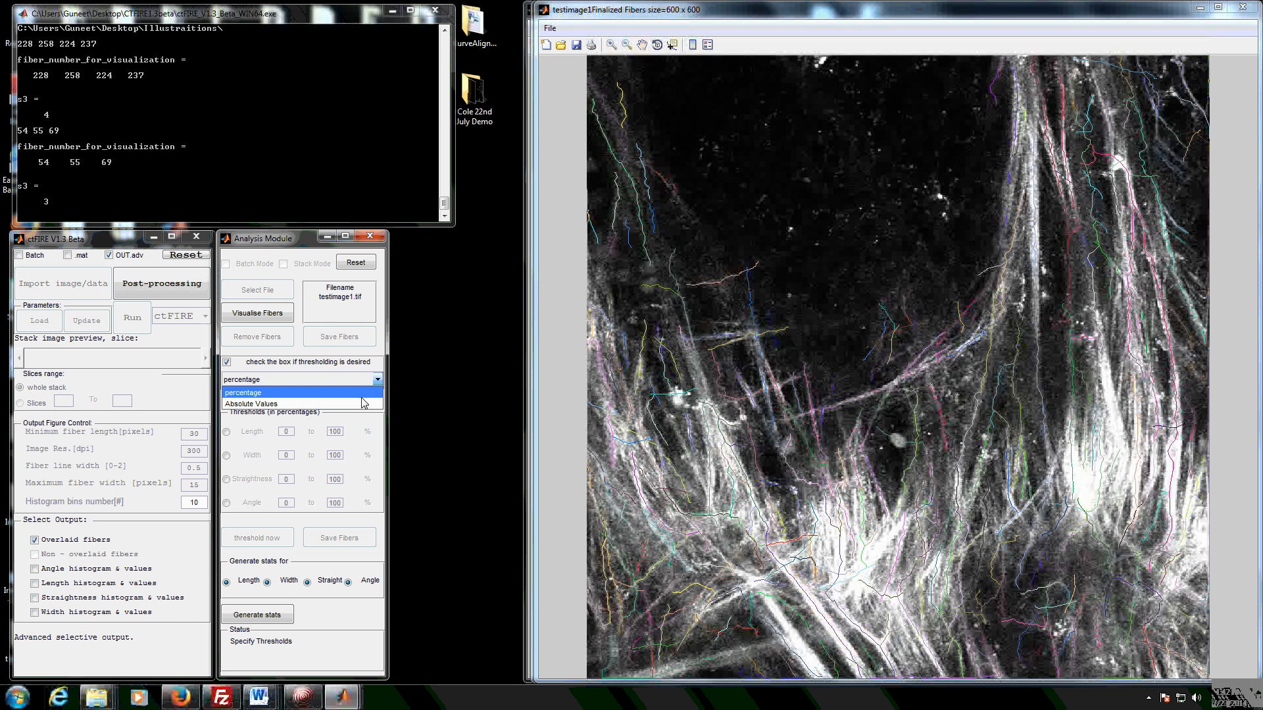
{"action": "left_click", "coordinate": [364, 403]}
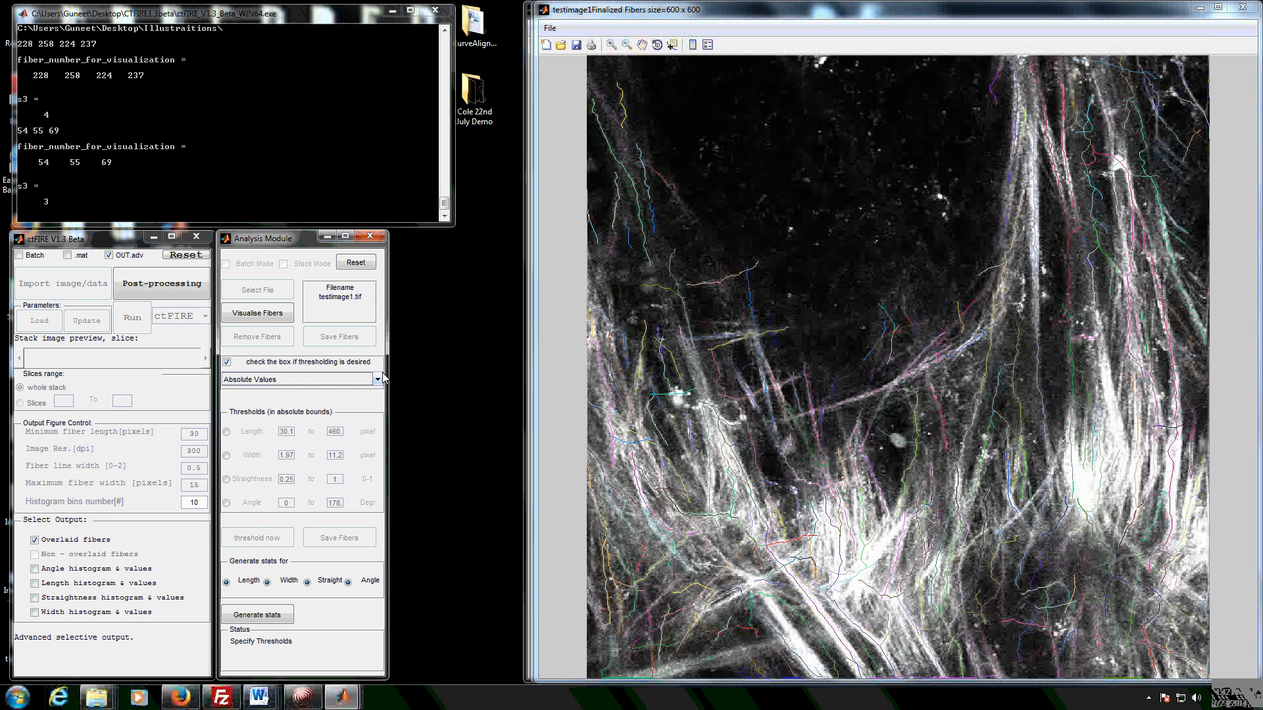
{"action": "left_click", "coordinate": [383, 378]}
{"action": "left_click", "coordinate": [366, 392]}
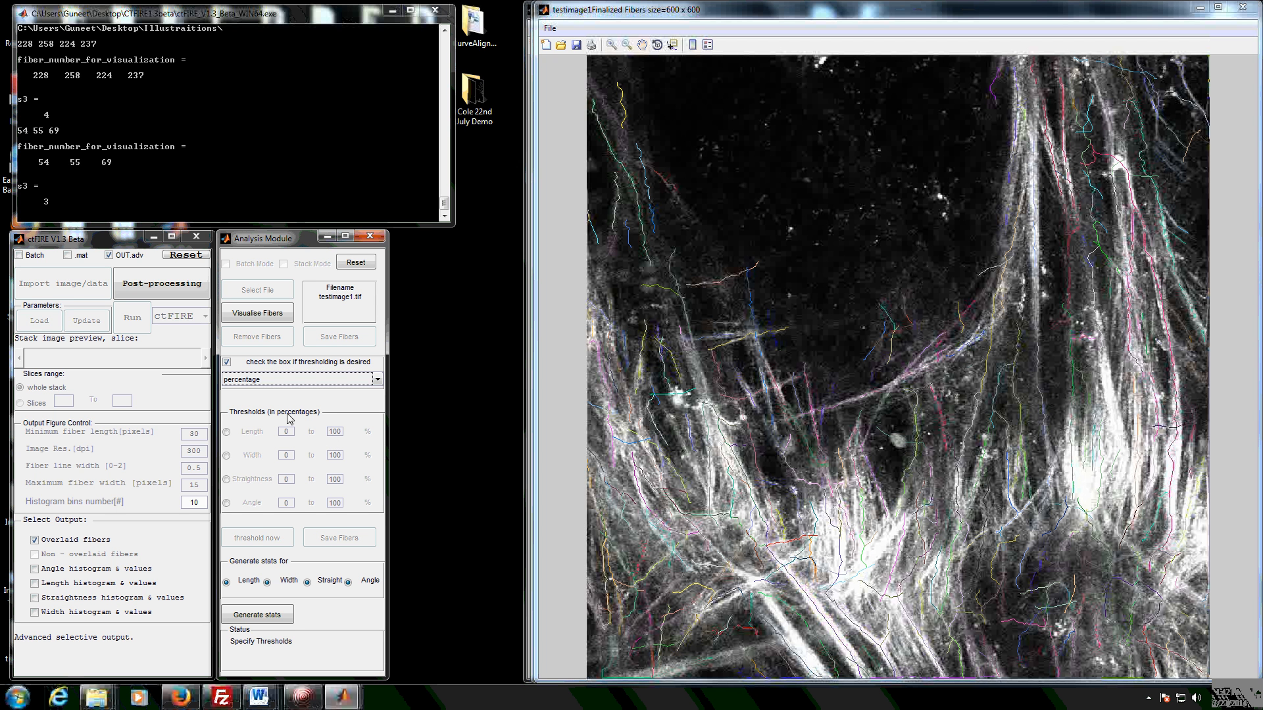
- Switch the thresholds to Absolute Values to view the length, width, straightness and angle bounds, and set them back to percentage
{"action": "left_click", "coordinate": [379, 380]}
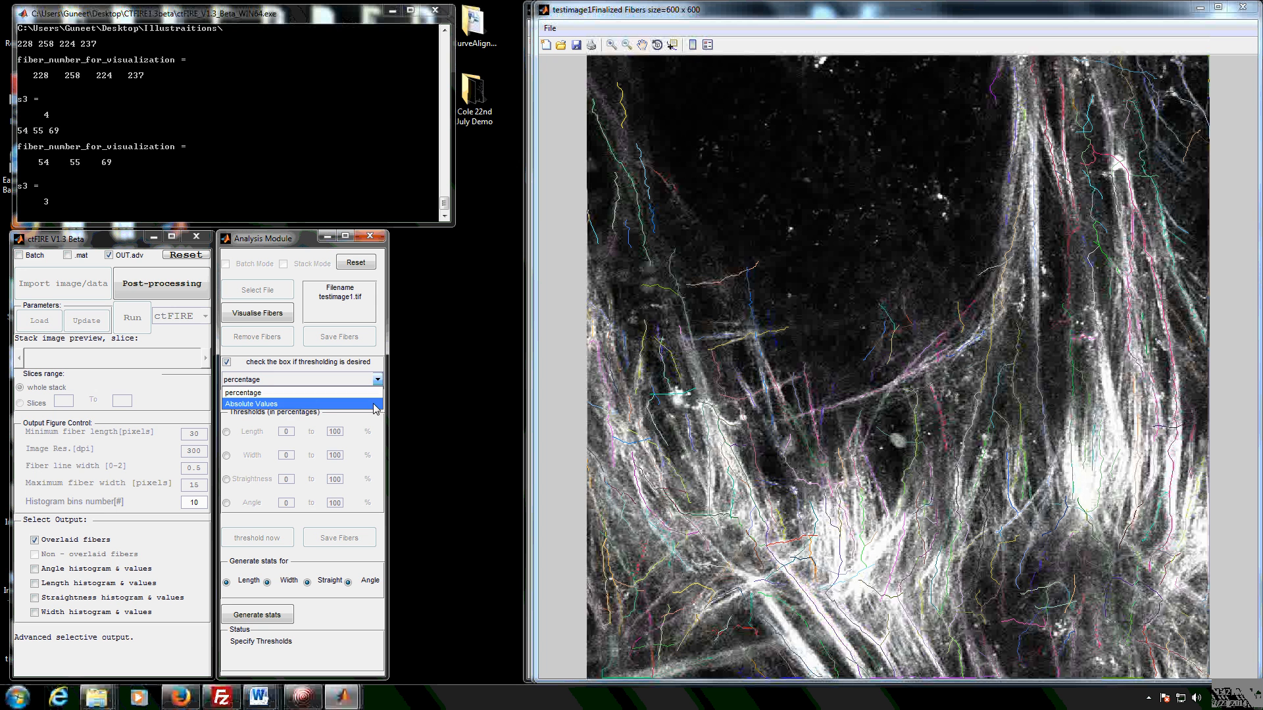
{"action": "left_click", "coordinate": [309, 398]}
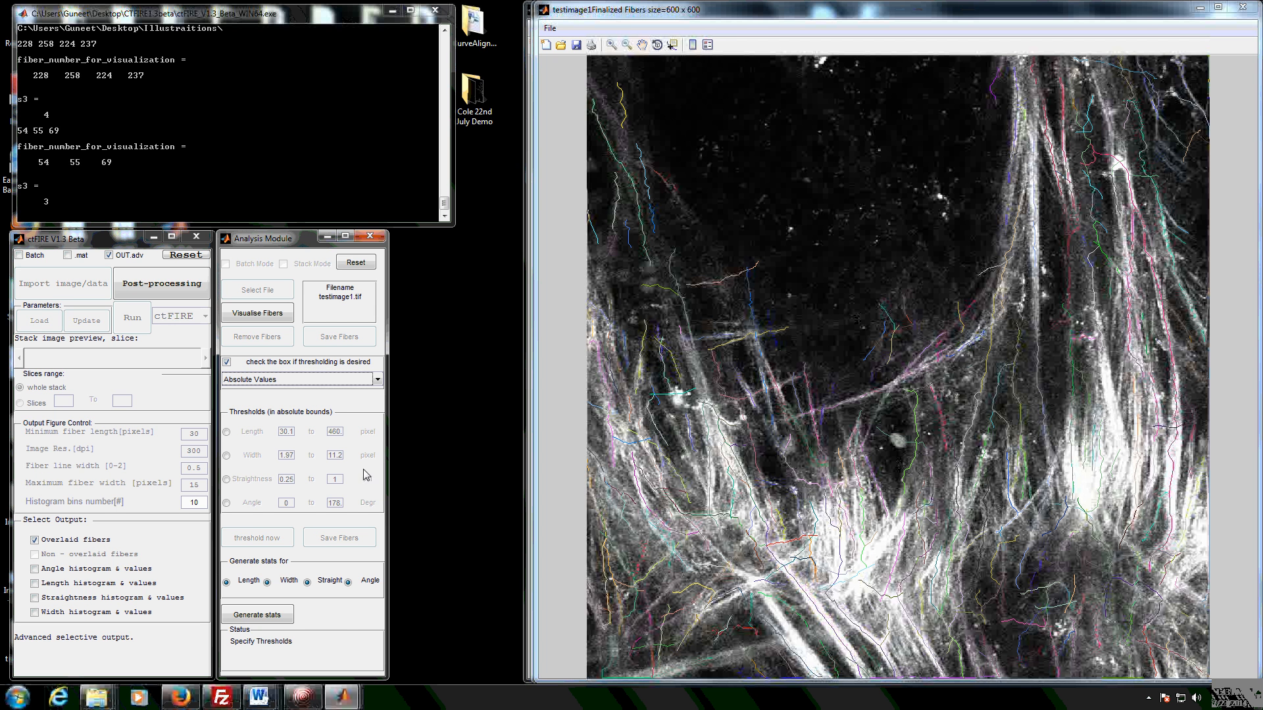
{"action": "left_click", "coordinate": [302, 697]}
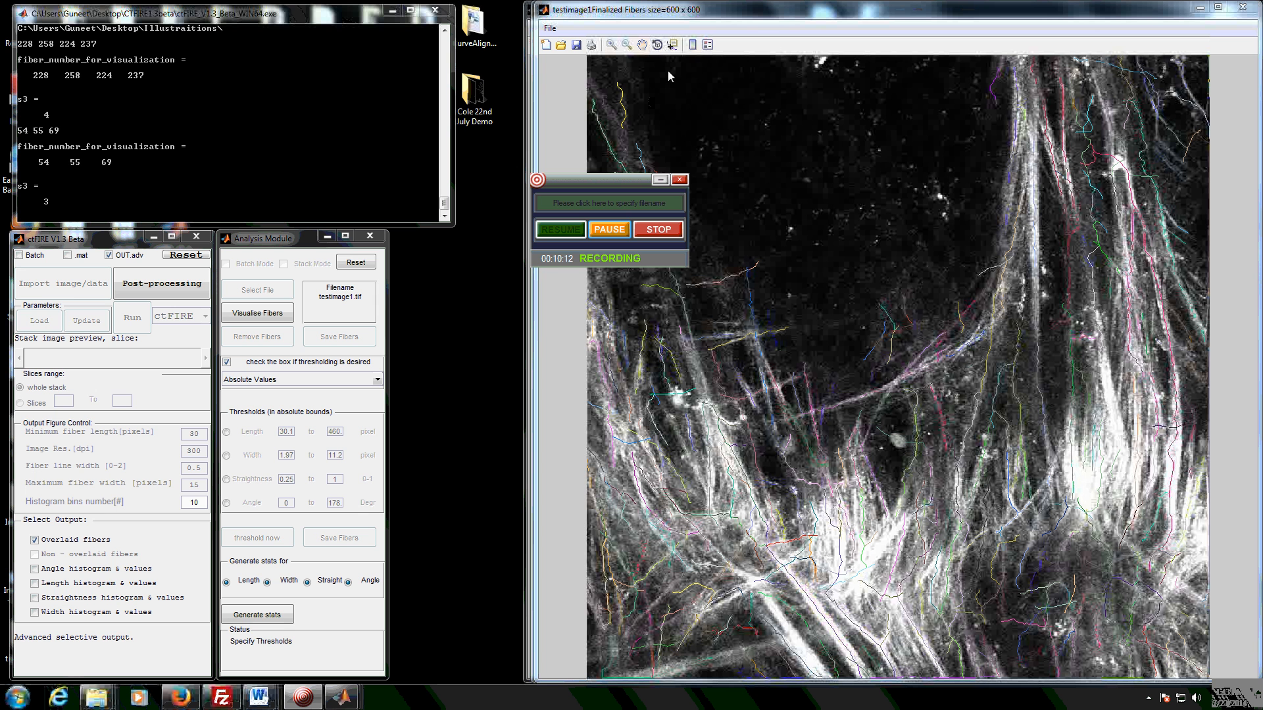
{"action": "left_click", "coordinate": [377, 380]}
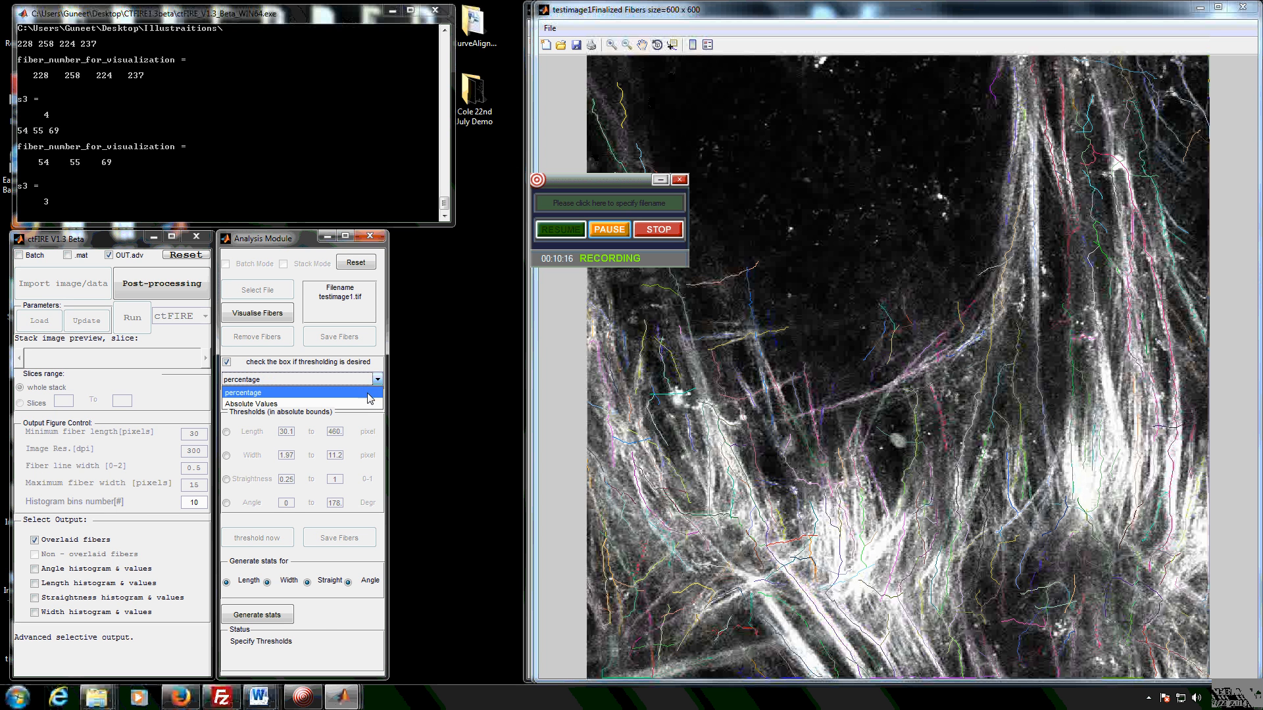
{"action": "left_click", "coordinate": [257, 392]}
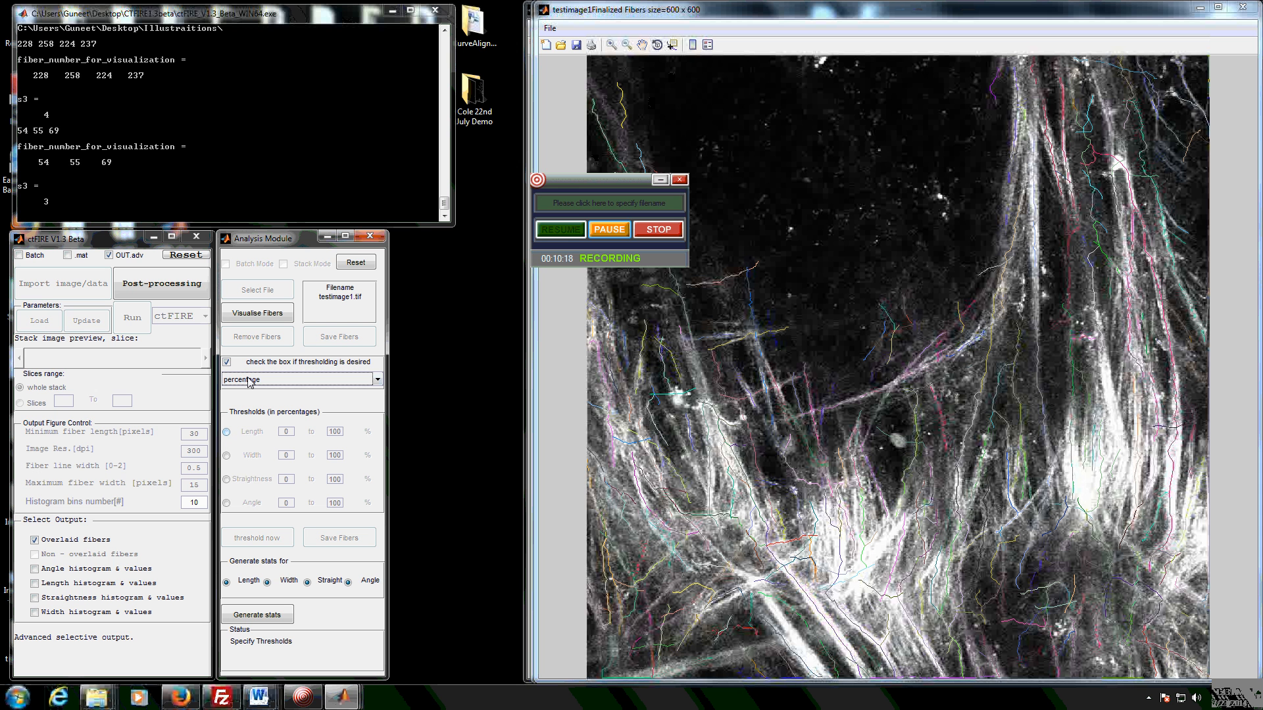
- Threshold the fibers to 20 to 70% in both length and width, and enlarge the after-thresholding figure
{"action": "left_click", "coordinate": [228, 434]}
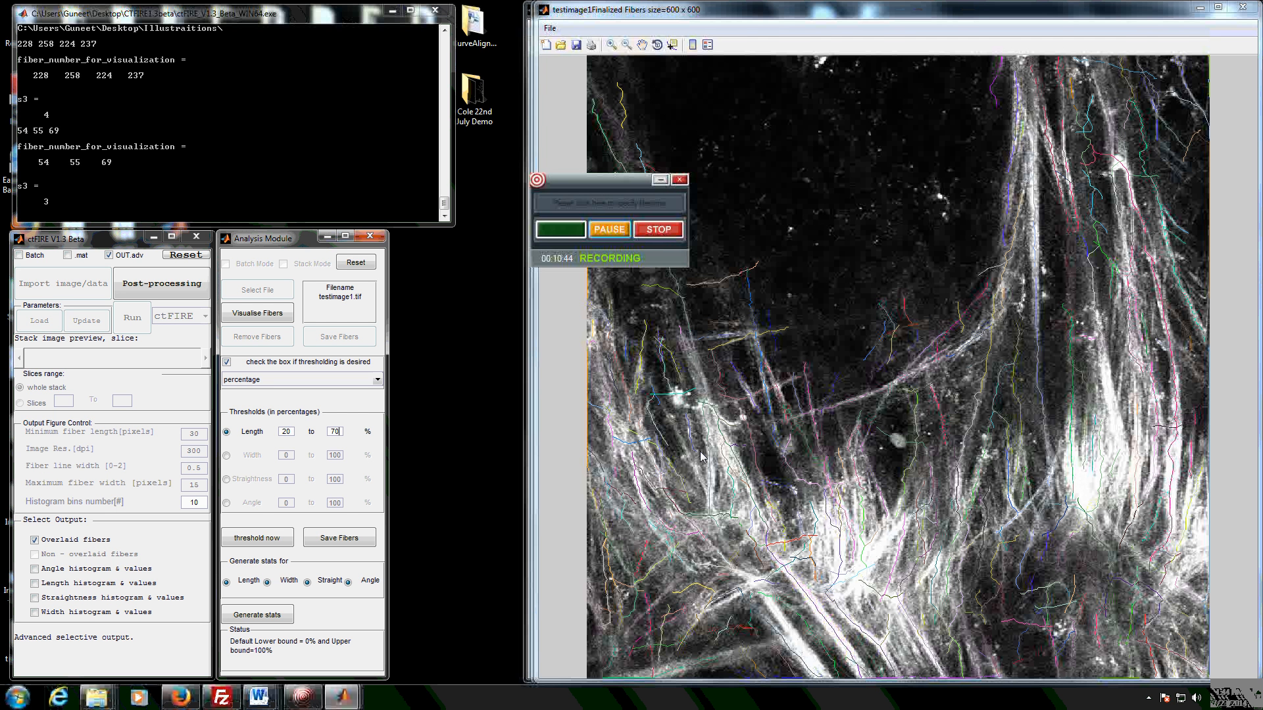
{"action": "left_click", "coordinate": [226, 455]}
{"action": "left_click", "coordinate": [288, 459]}
{"action": "left_click", "coordinate": [277, 541]}
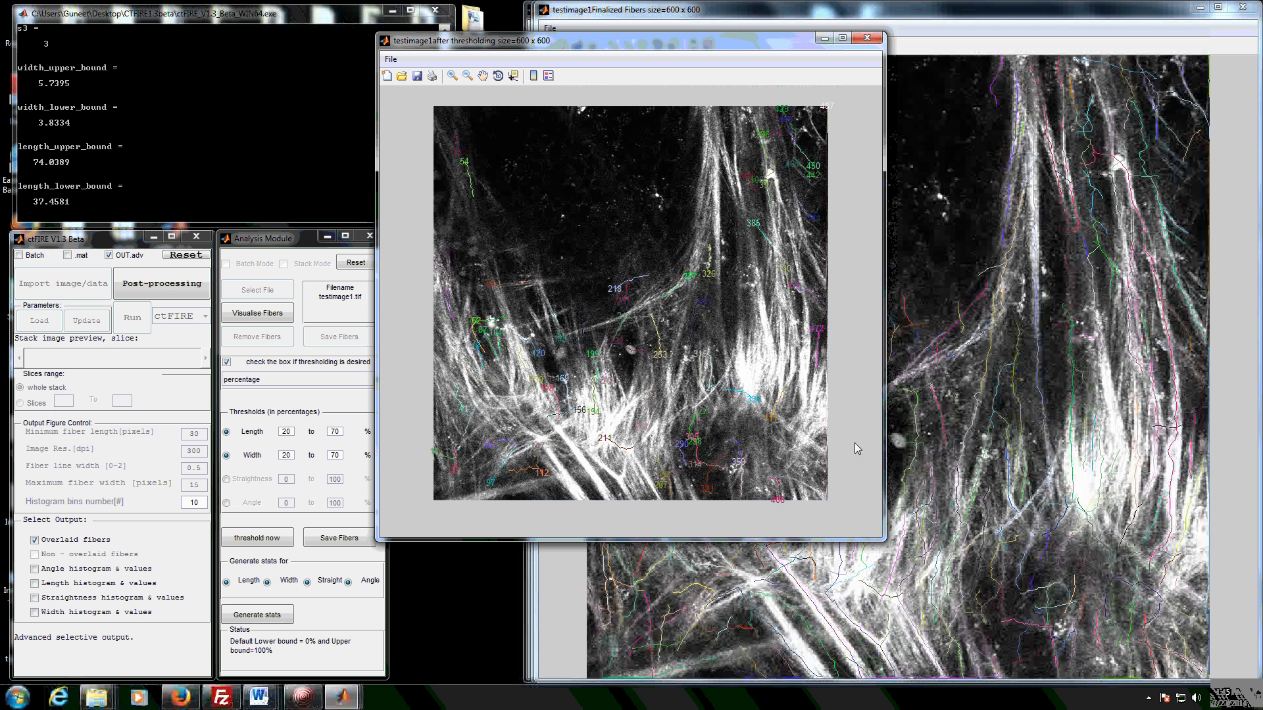
{"action": "left_click_drag", "start_coordinate": [885, 541], "coordinate": [1227, 654]}
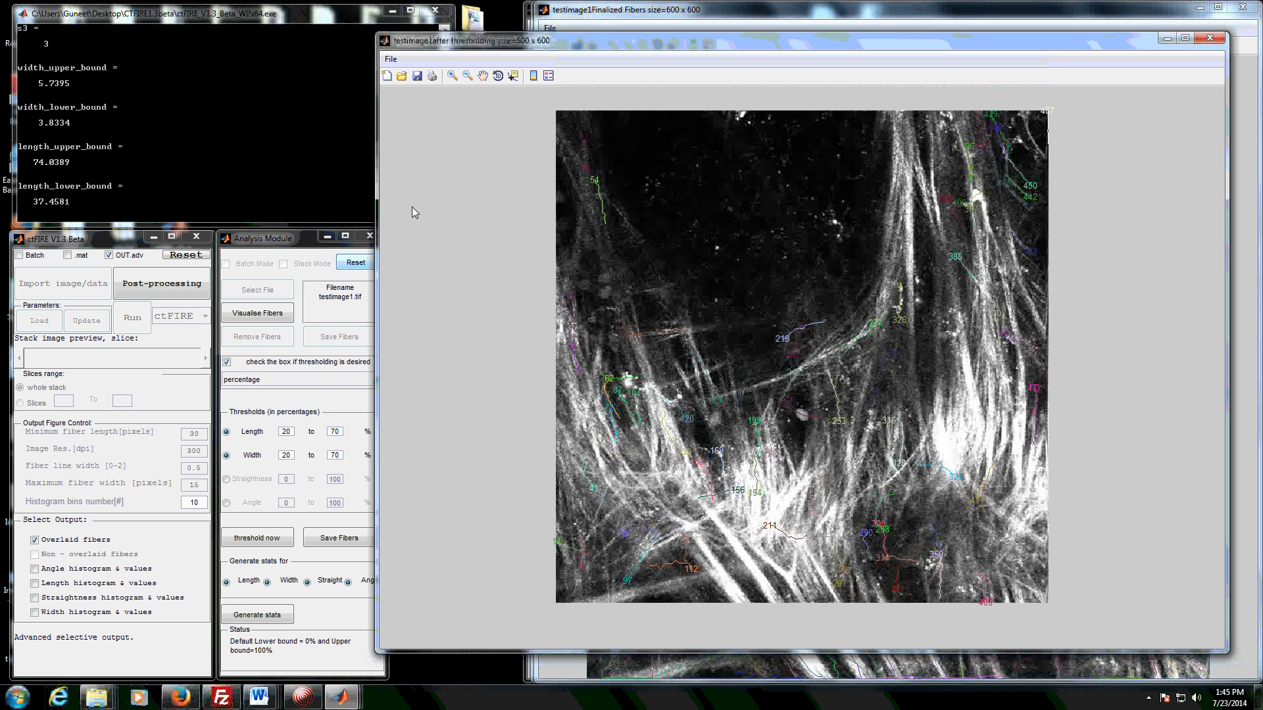
{"action": "left_click_drag", "start_coordinate": [376, 224], "coordinate": [493, 192]}
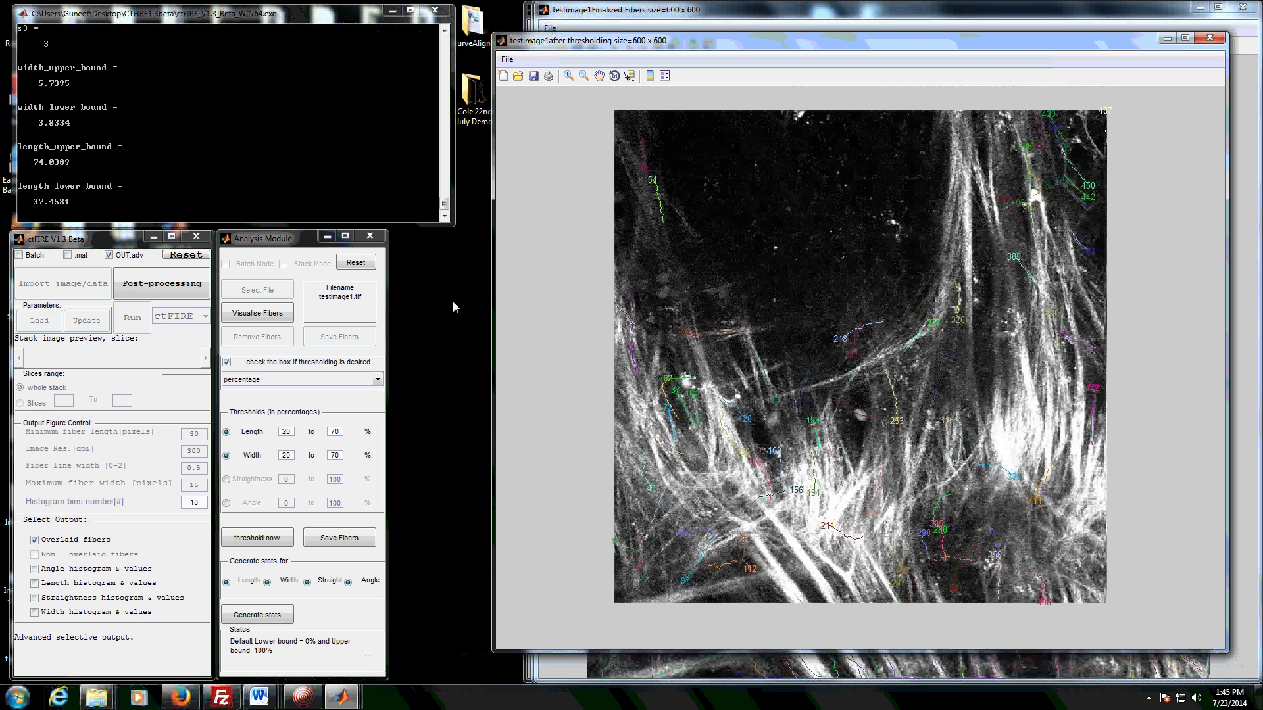
- Try thresholding the fibers with a width range of 50 to 100%, and close the resulting figure
{"action": "left_click", "coordinate": [290, 454]}
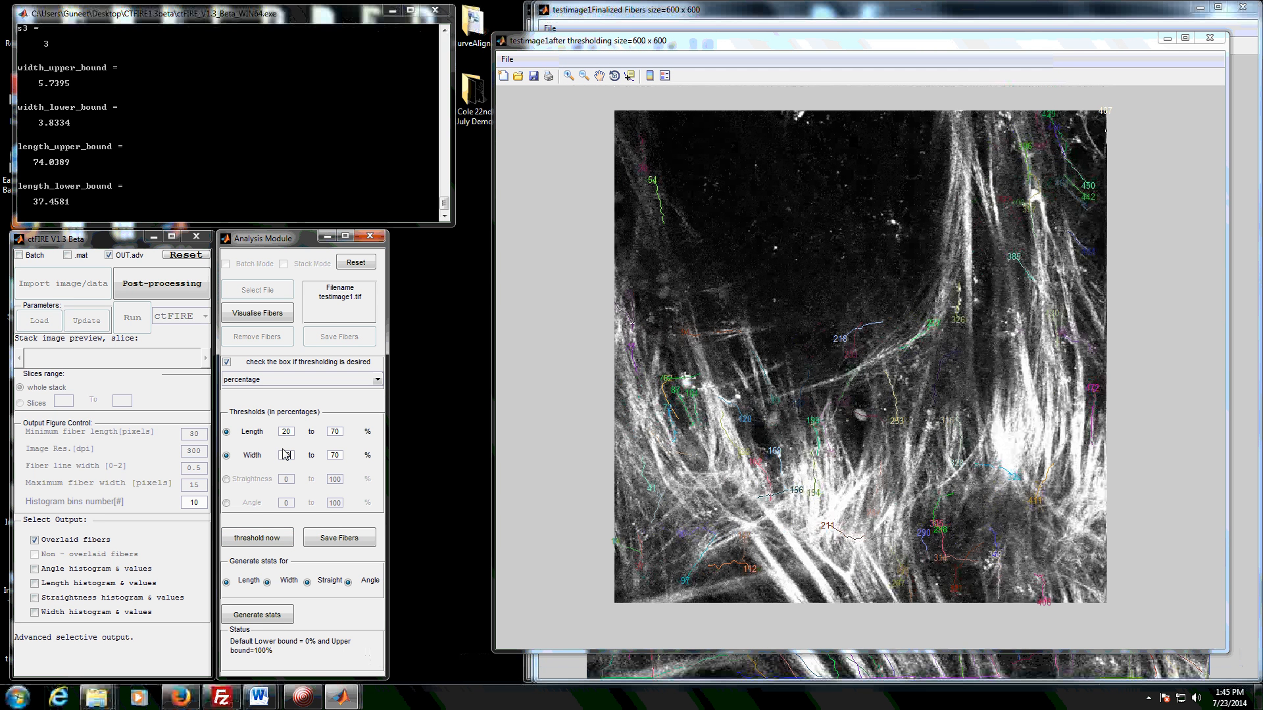
{"action": "type", "text": "50"}
{"action": "double_click", "coordinate": [333, 456]}
{"action": "type", "text": "10"}
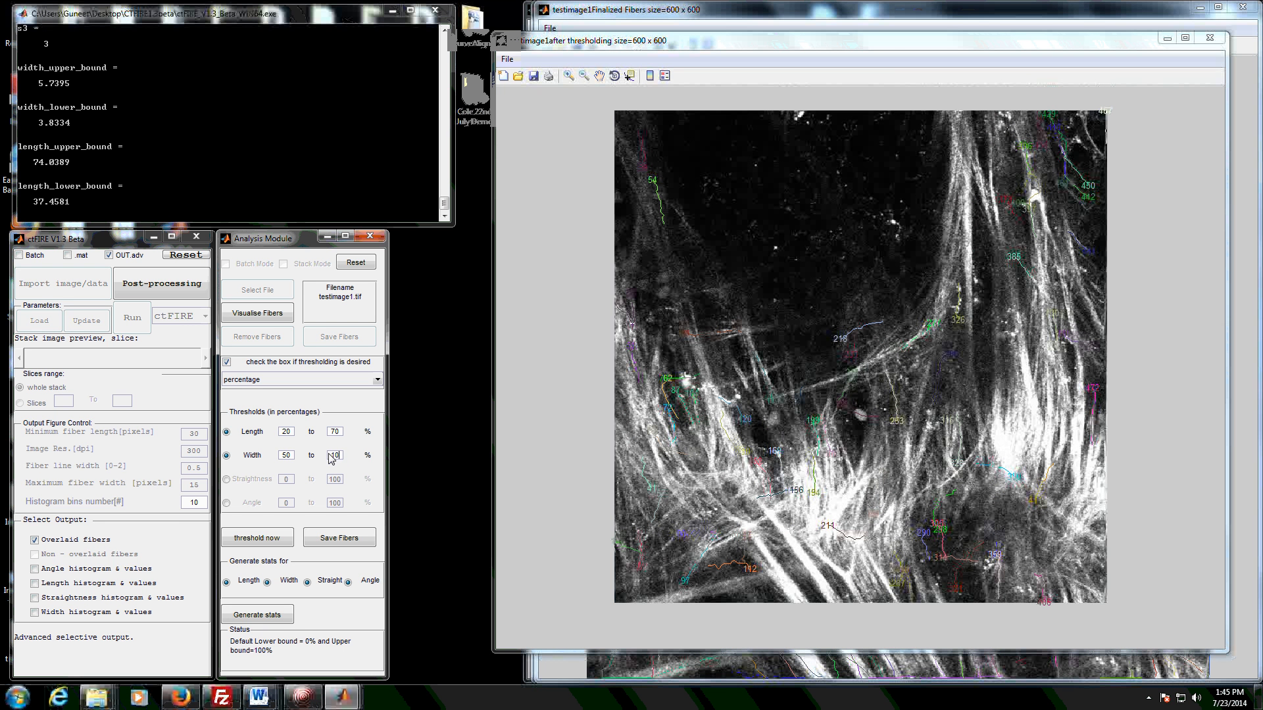
{"action": "type", "text": "0"}
{"action": "left_click", "coordinate": [266, 538]}
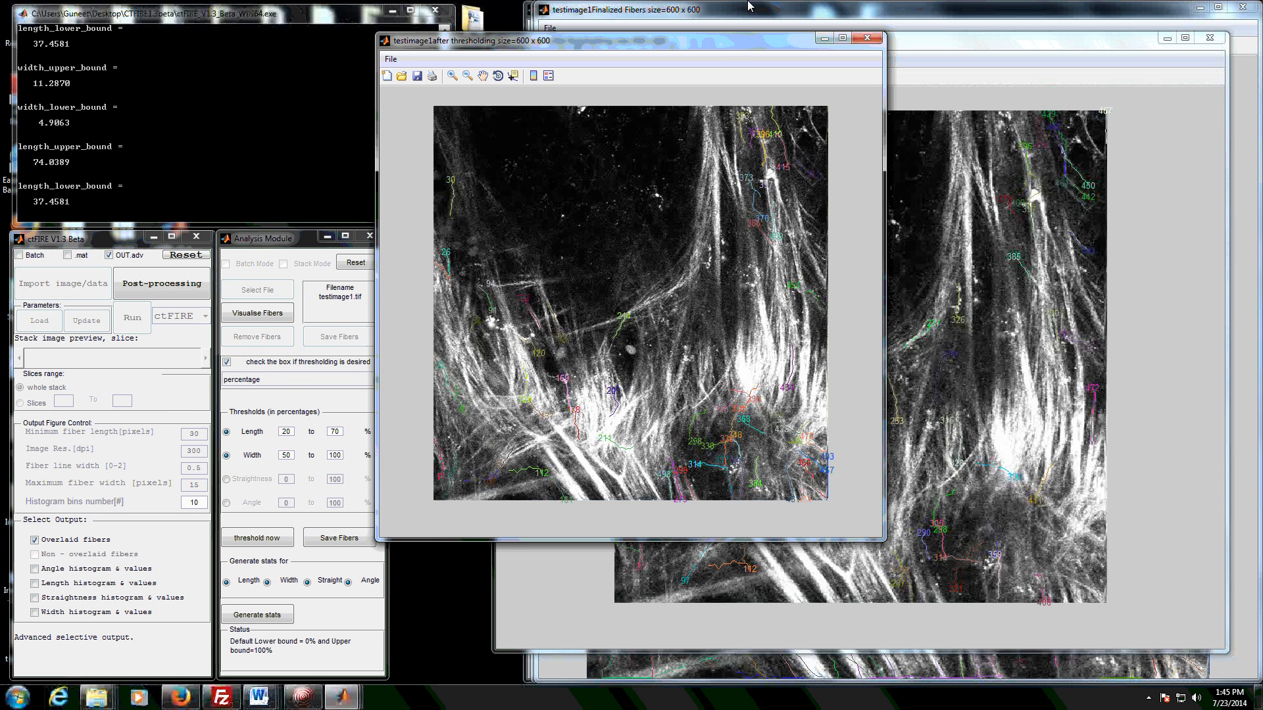
{"action": "left_click_drag", "start_coordinate": [800, 40], "coordinate": [597, 72]}
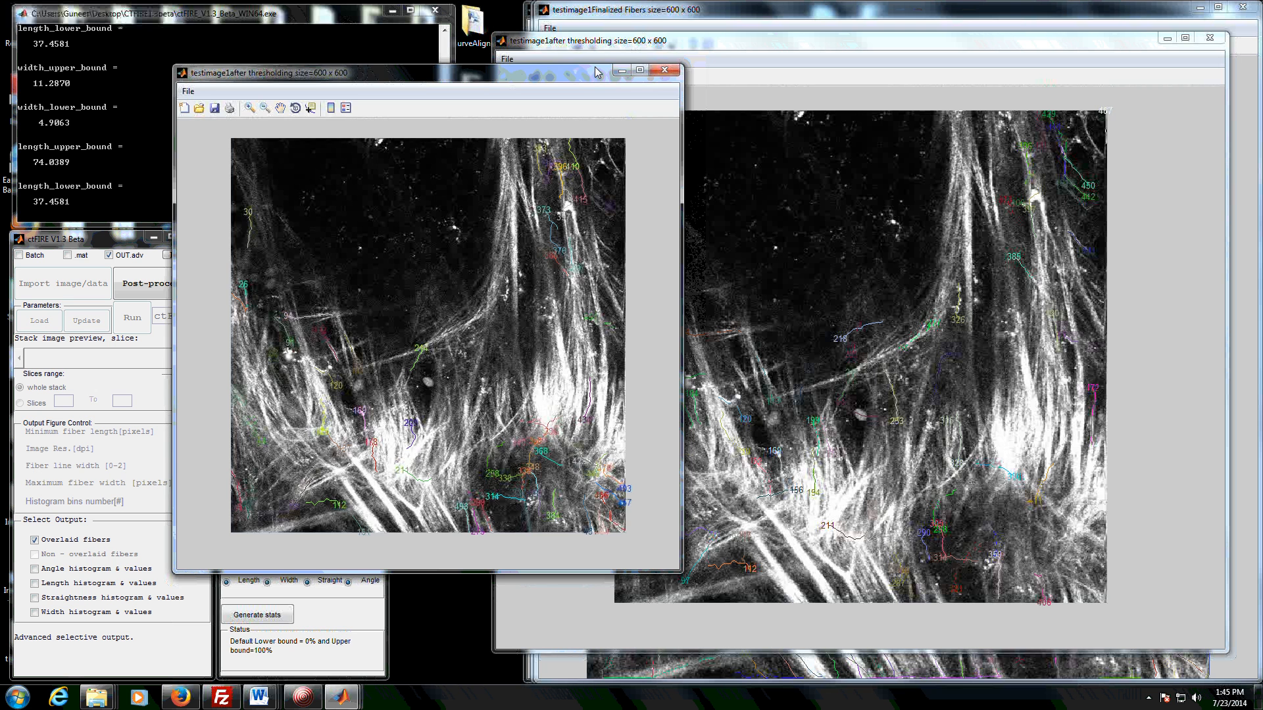
{"action": "left_click", "coordinate": [664, 70]}
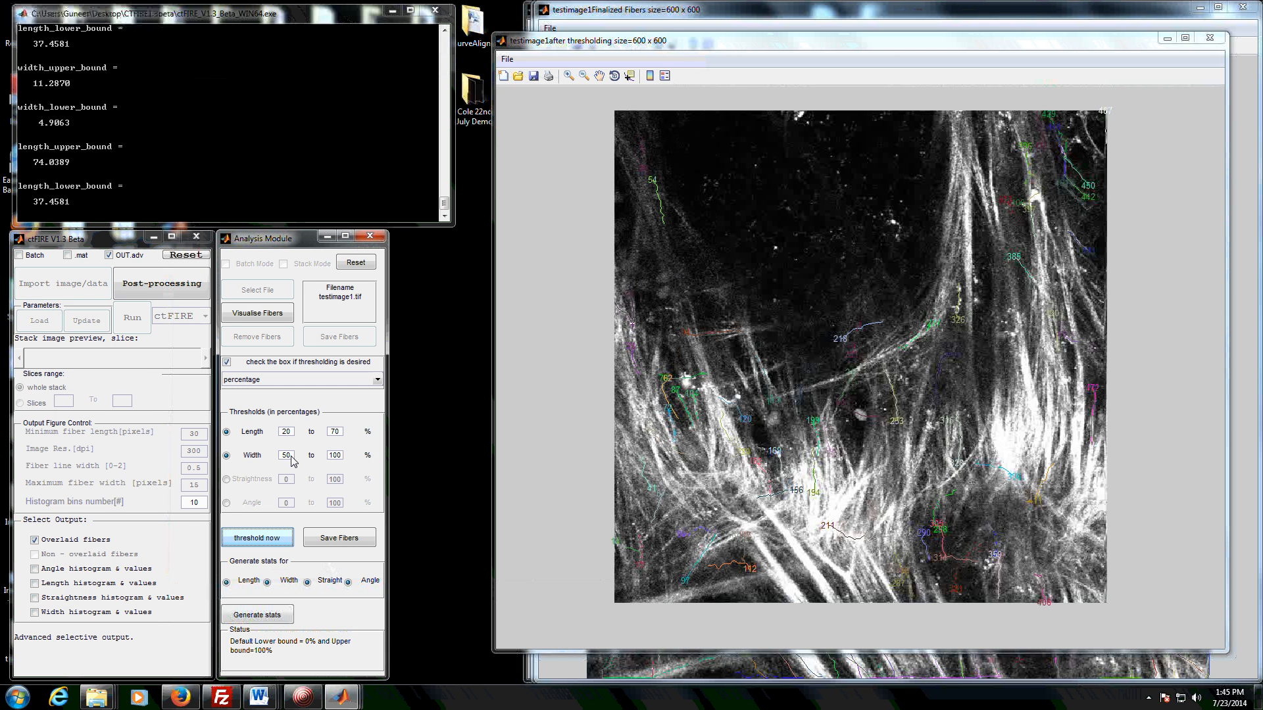
- Set the width threshold to 20 to 70% and save the thresholded fibers
{"action": "double_click", "coordinate": [287, 455]}
{"action": "type", "text": "20"}
{"action": "key", "text": "Tab"}
{"action": "type", "text": "7"}
{"action": "left_click", "coordinate": [335, 550]}
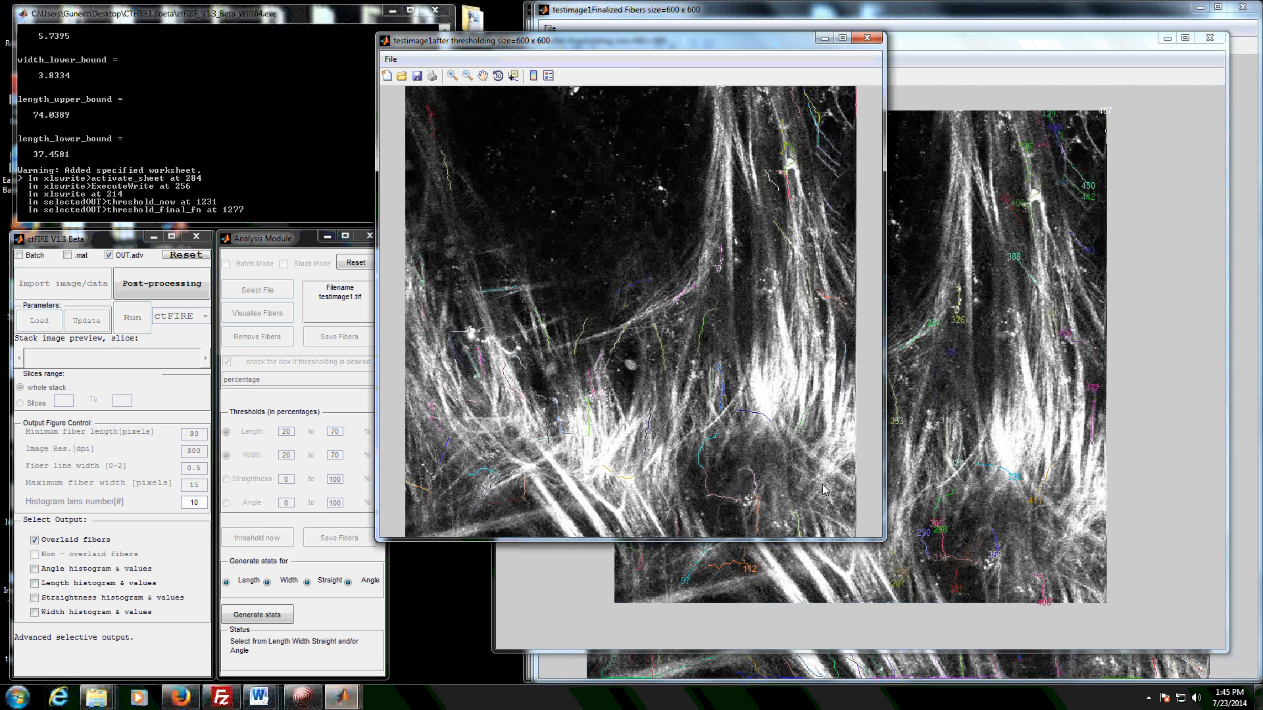
- Enlarge the new after-thresholding figure beside the Analysis Module, and generate all output statistics for length, width, straightness and angle
{"action": "left_click_drag", "start_coordinate": [879, 542], "coordinate": [1212, 654]}
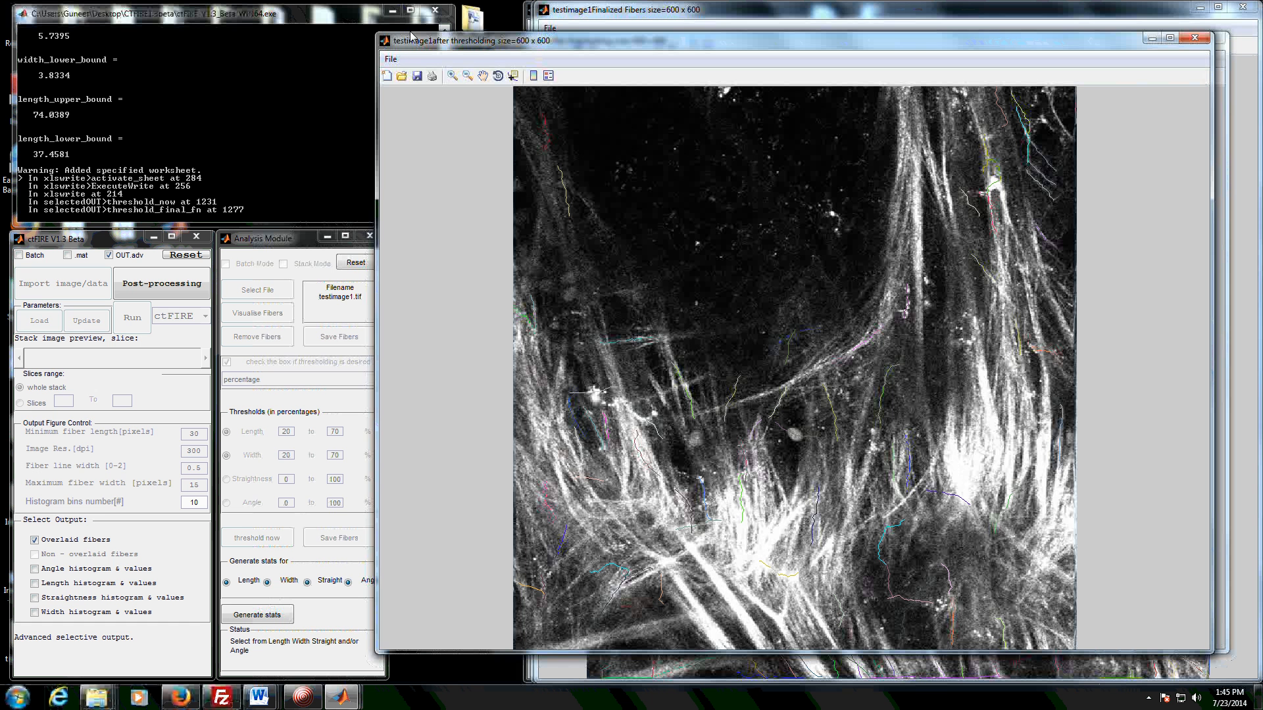
{"action": "left_click_drag", "start_coordinate": [380, 41], "coordinate": [495, 36]}
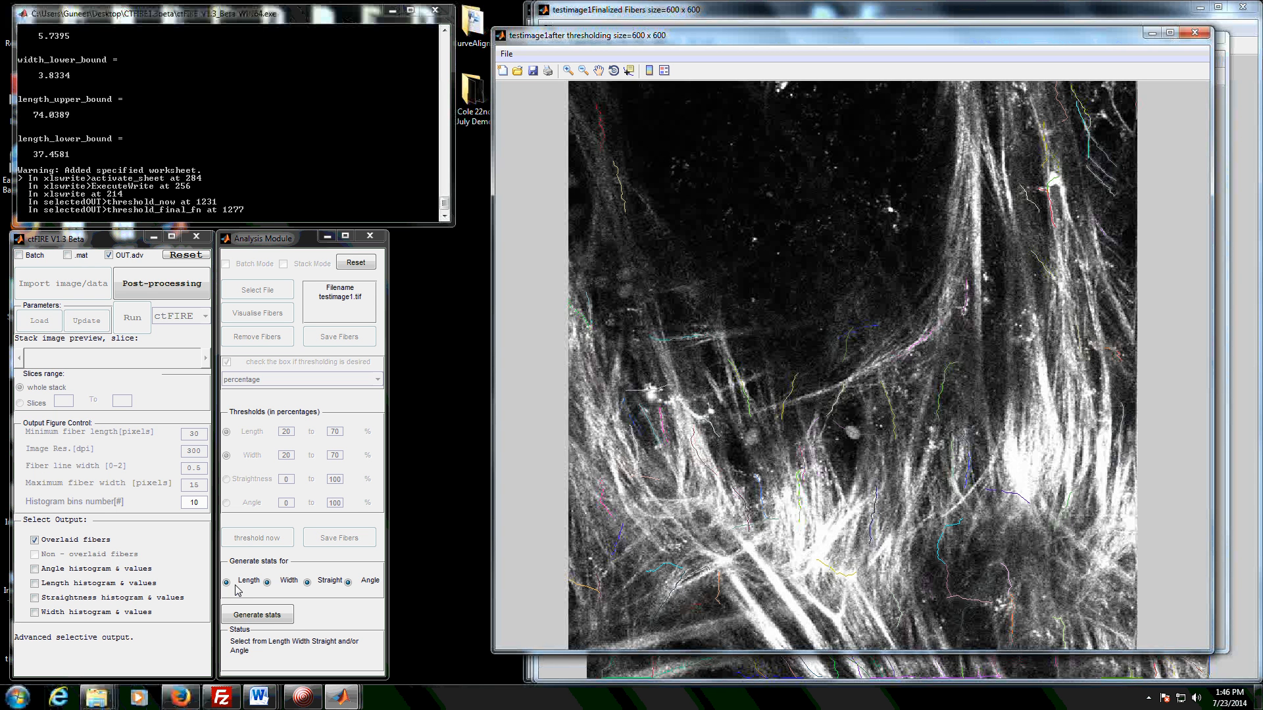
{"action": "left_click", "coordinate": [257, 615]}
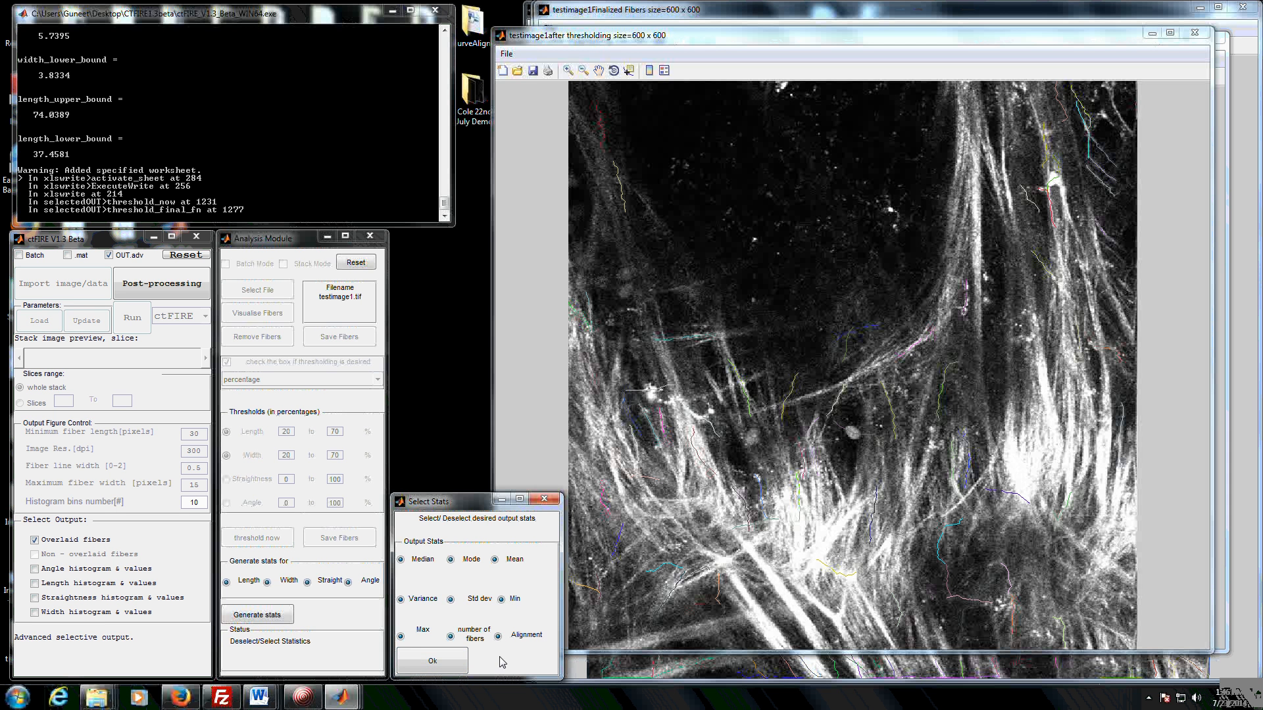
{"action": "left_click", "coordinate": [433, 663]}
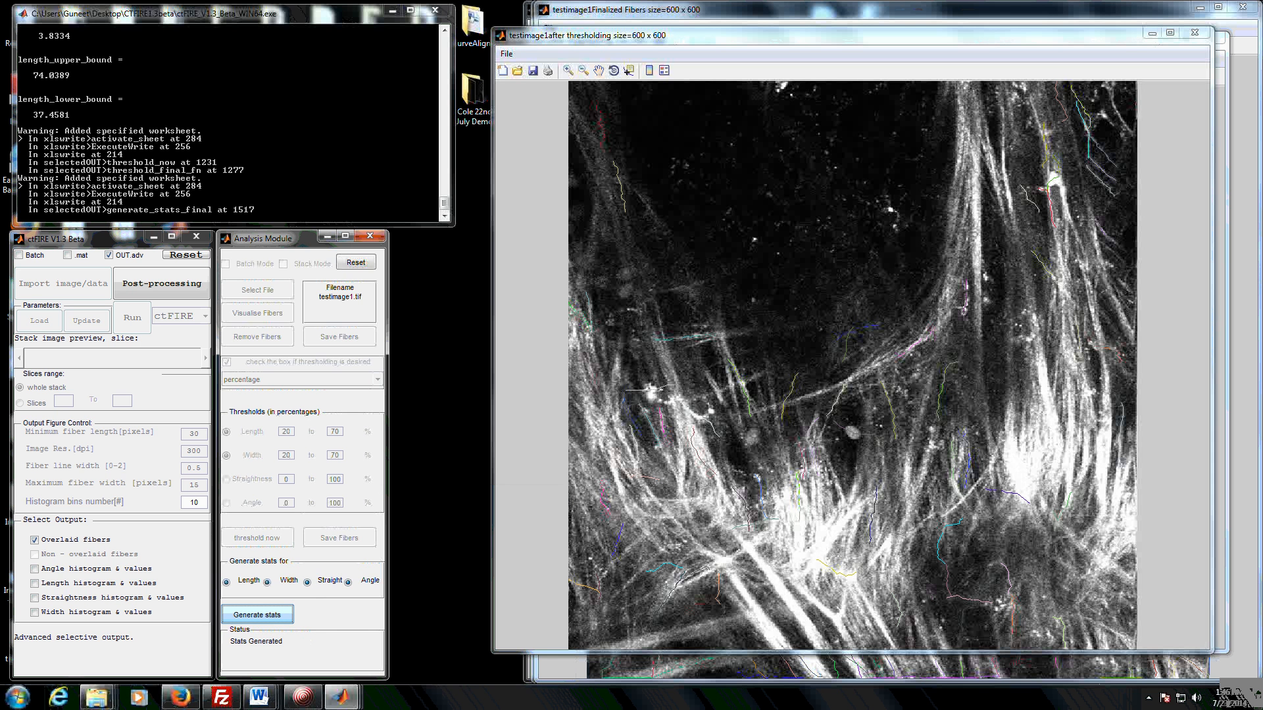
- Switch to Windows Explorer and open the selectout folder inside the desktop's Illustraitions folder in a maximized window
{"action": "mouse_move", "coordinate": [96, 697]}
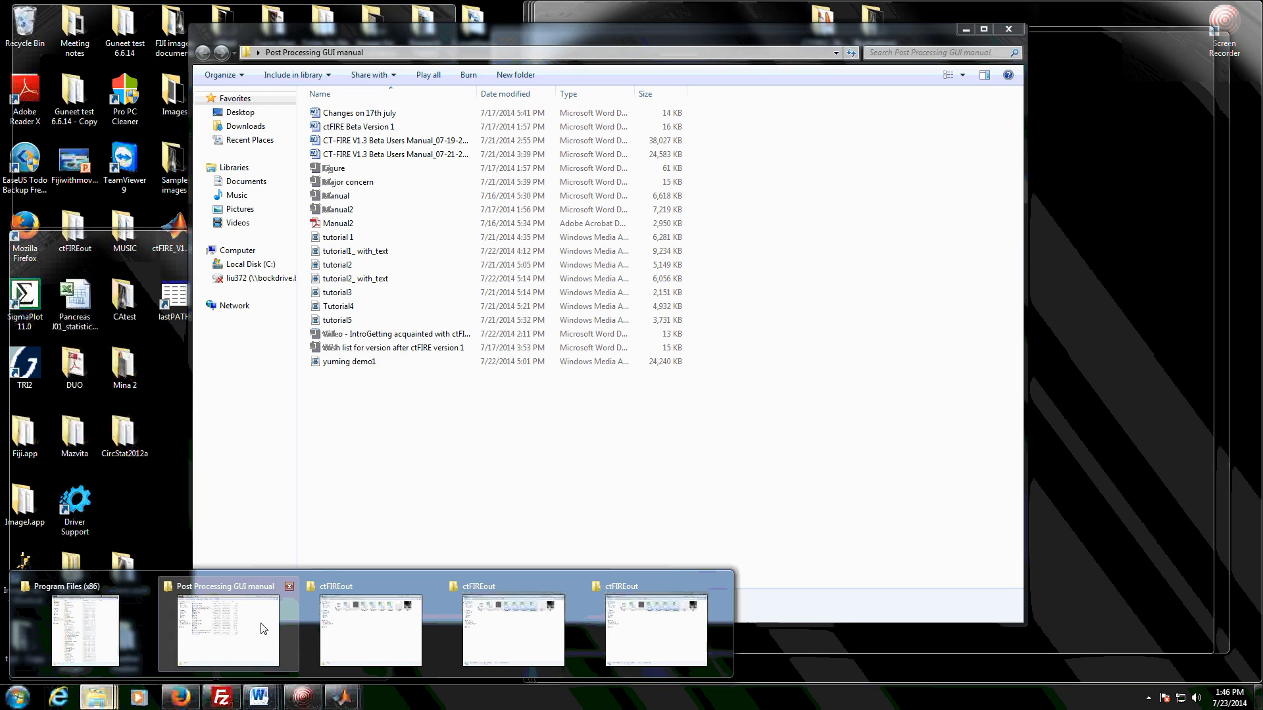
{"action": "left_click", "coordinate": [262, 623]}
{"action": "left_click", "coordinate": [240, 113]}
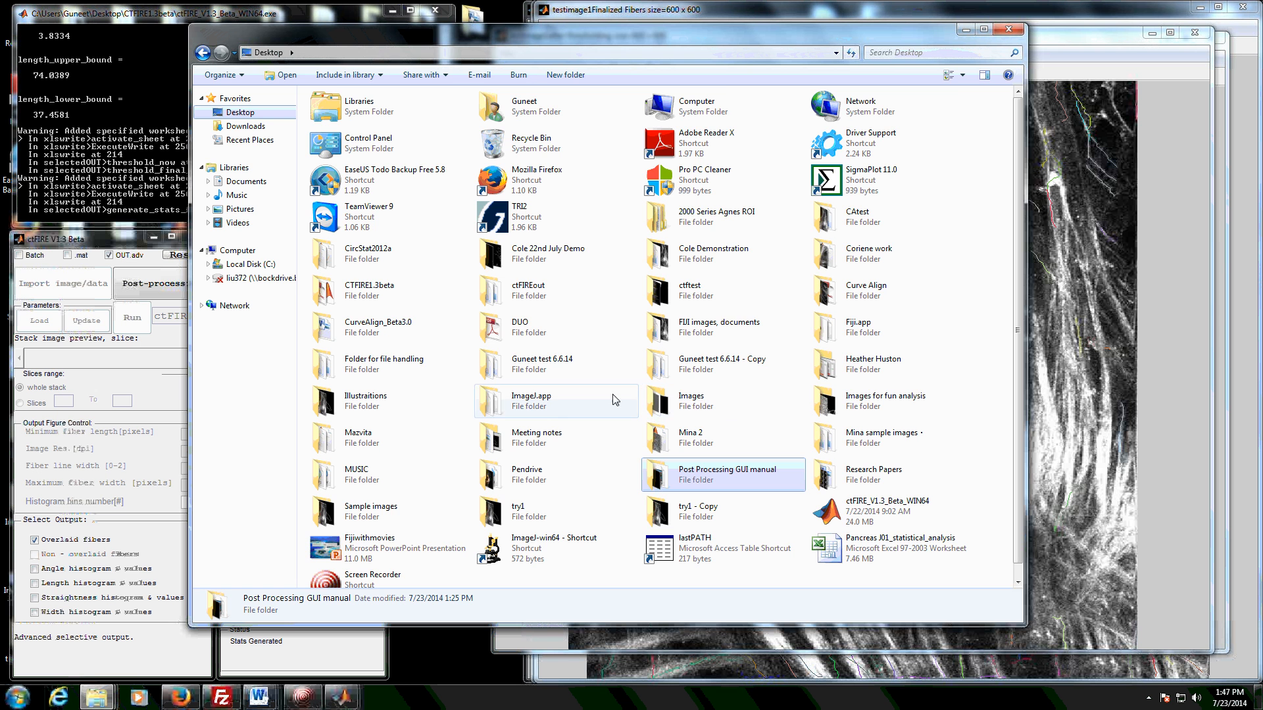
{"action": "double_click", "coordinate": [397, 403]}
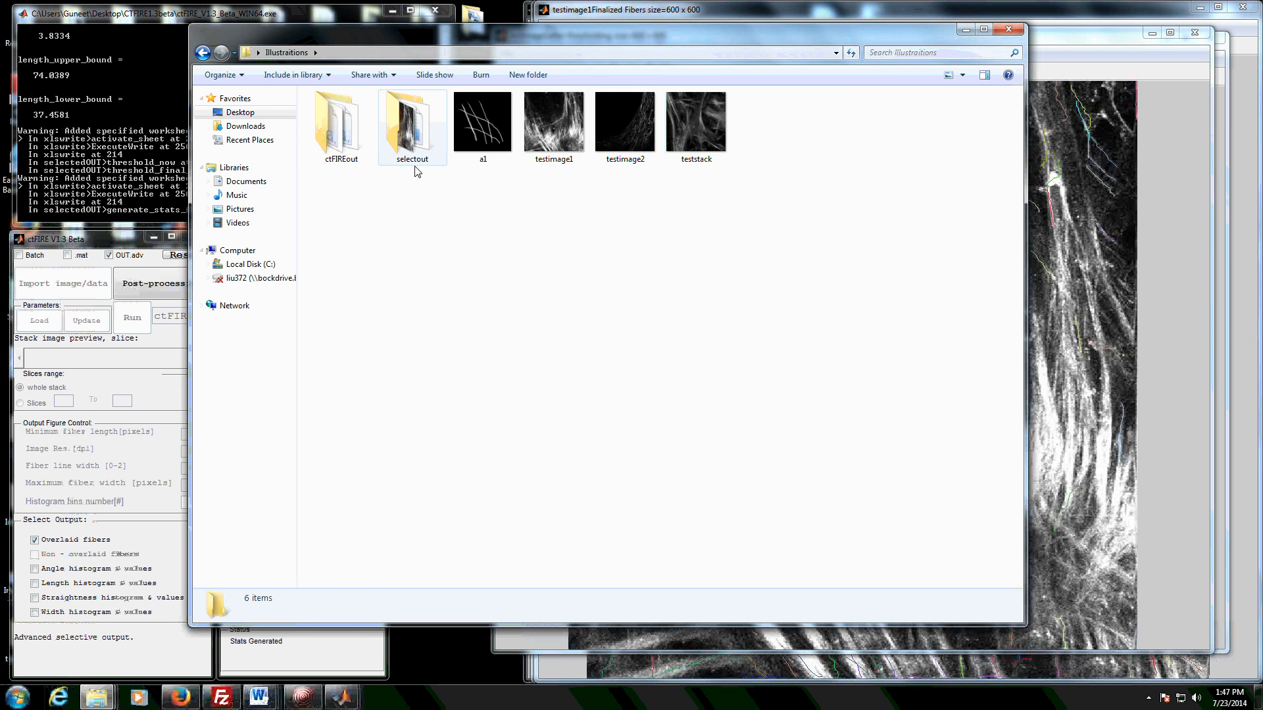
{"action": "left_click_drag", "start_coordinate": [421, 39], "coordinate": [279, 1]}
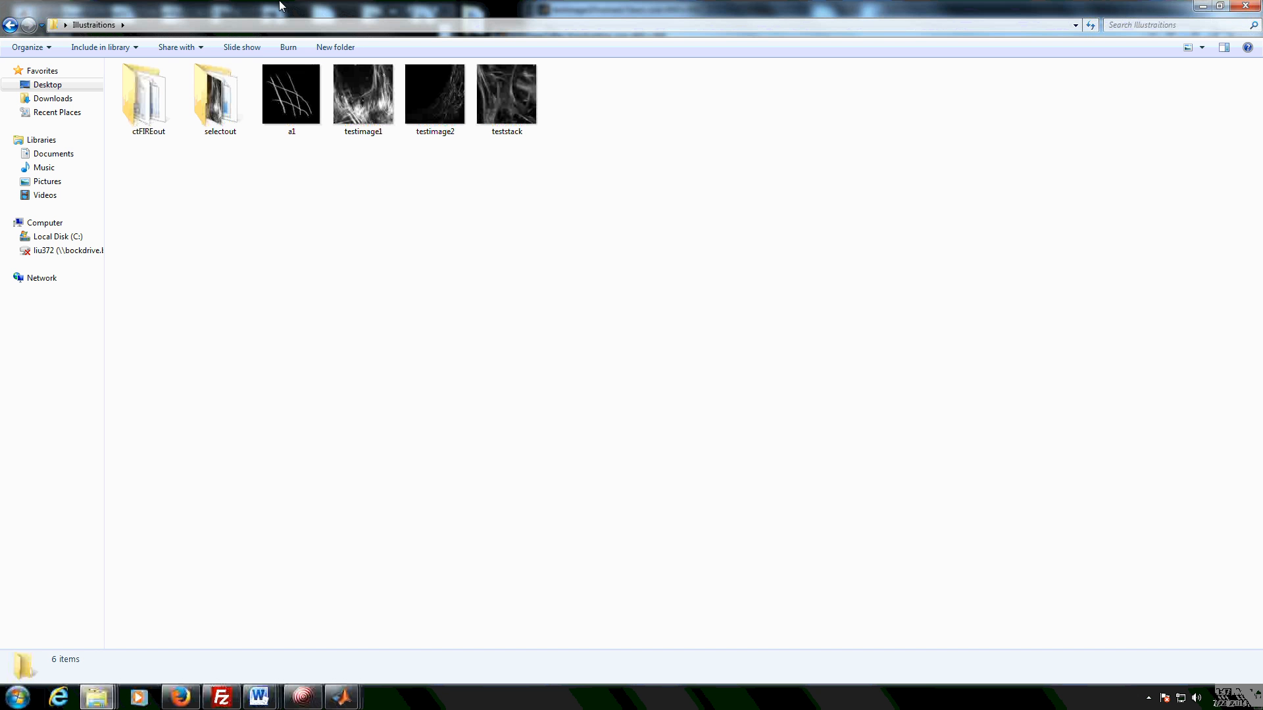
{"action": "double_click", "coordinate": [238, 115]}
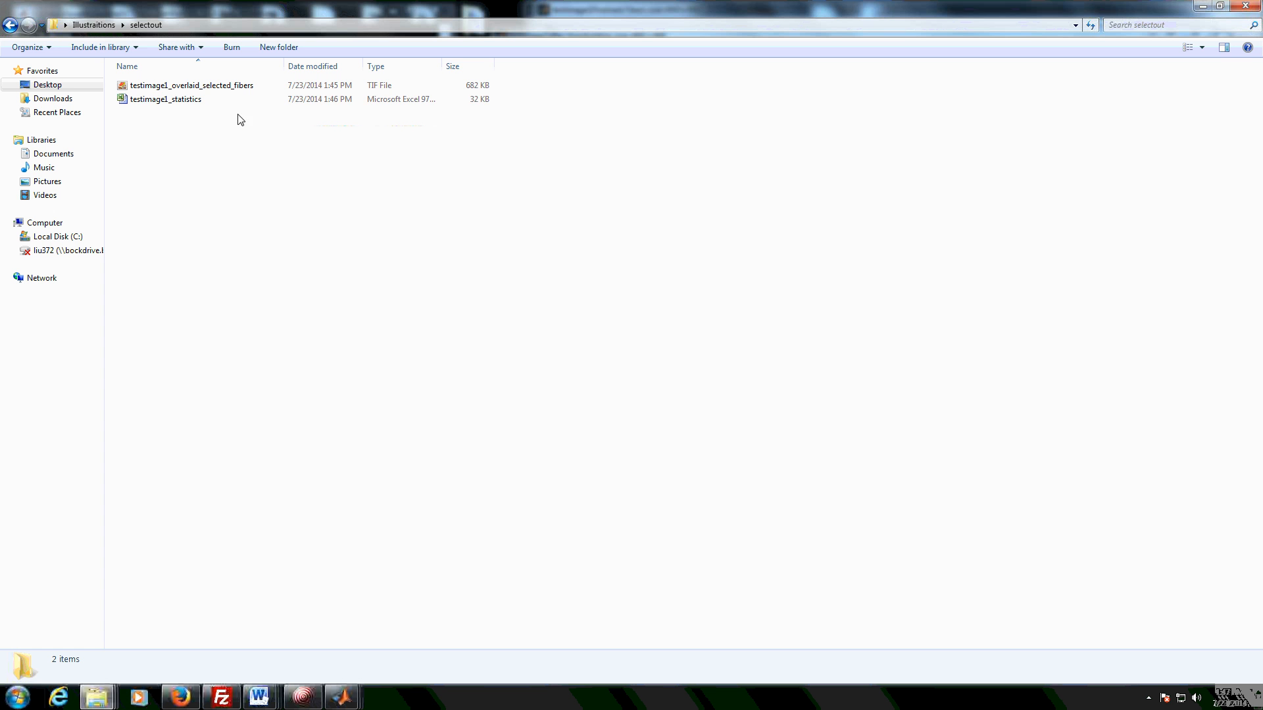
- Open testimage1_statistics in a maximized Excel window and examine the summary values on the statistics sheet
{"action": "double_click", "coordinate": [192, 100]}
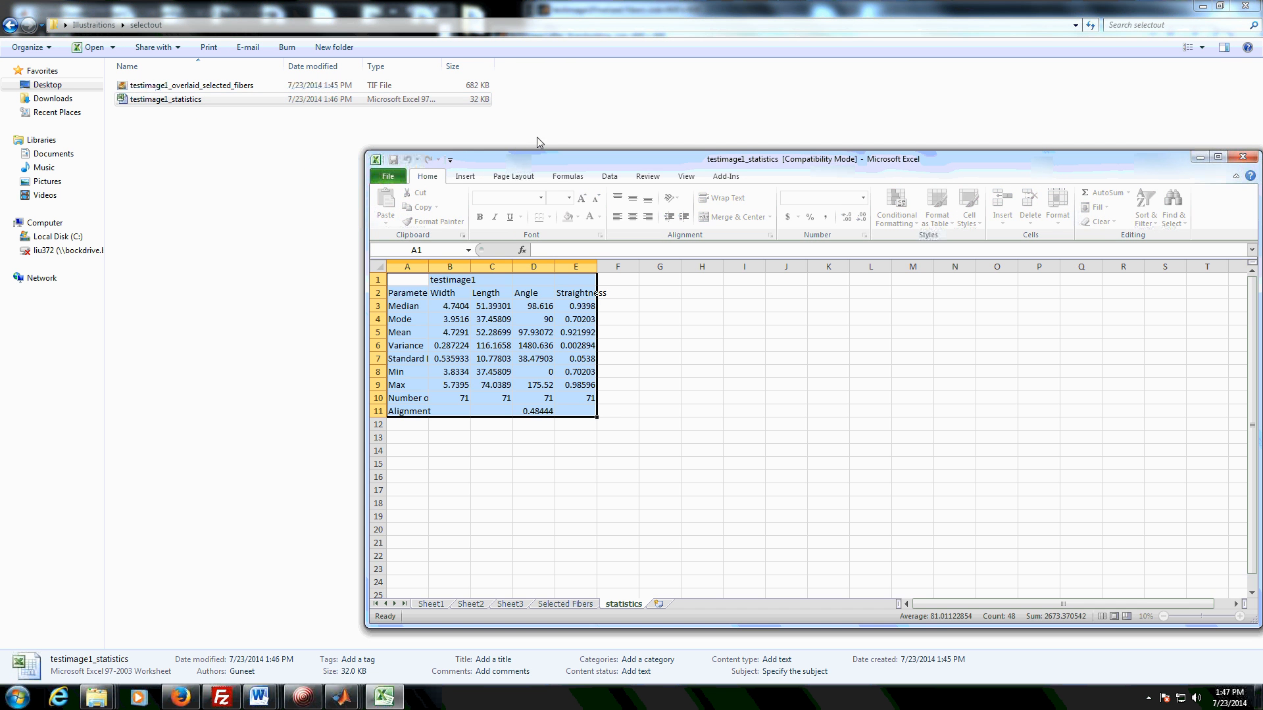
{"action": "left_click", "coordinate": [539, 145]}
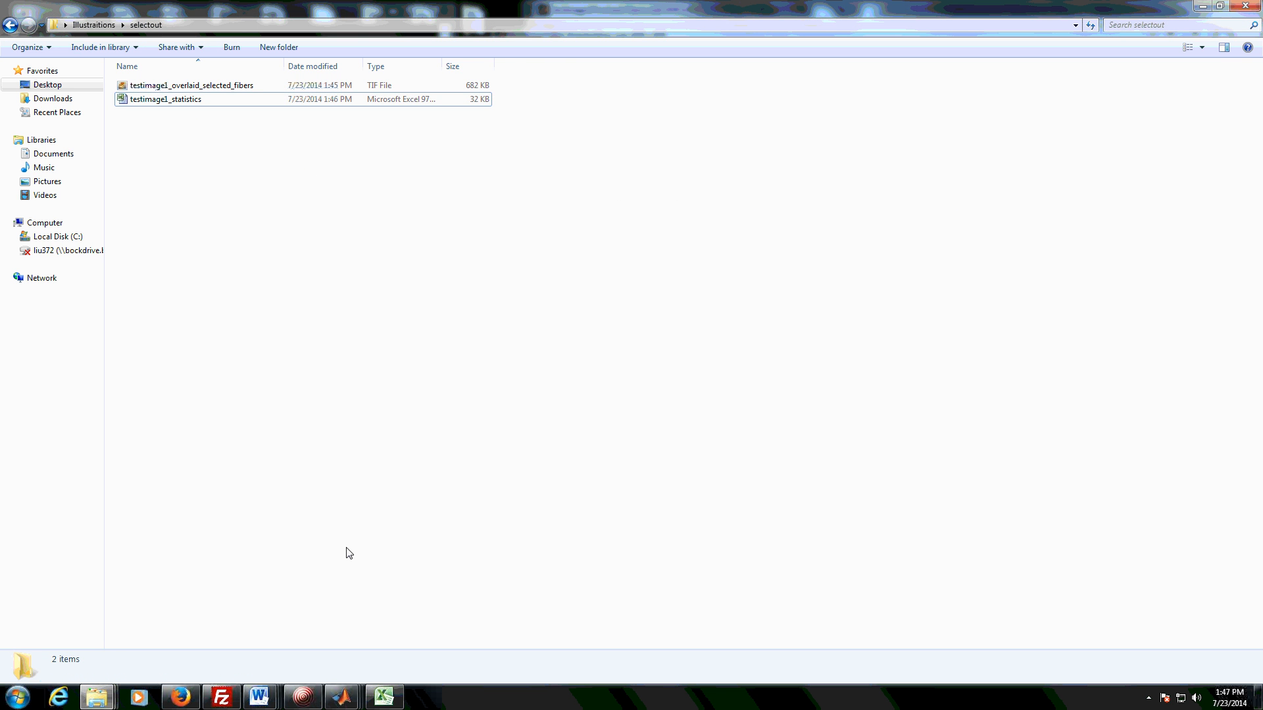
{"action": "left_click", "coordinate": [385, 698]}
{"action": "left_click_drag", "start_coordinate": [715, 153], "coordinate": [528, 5]}
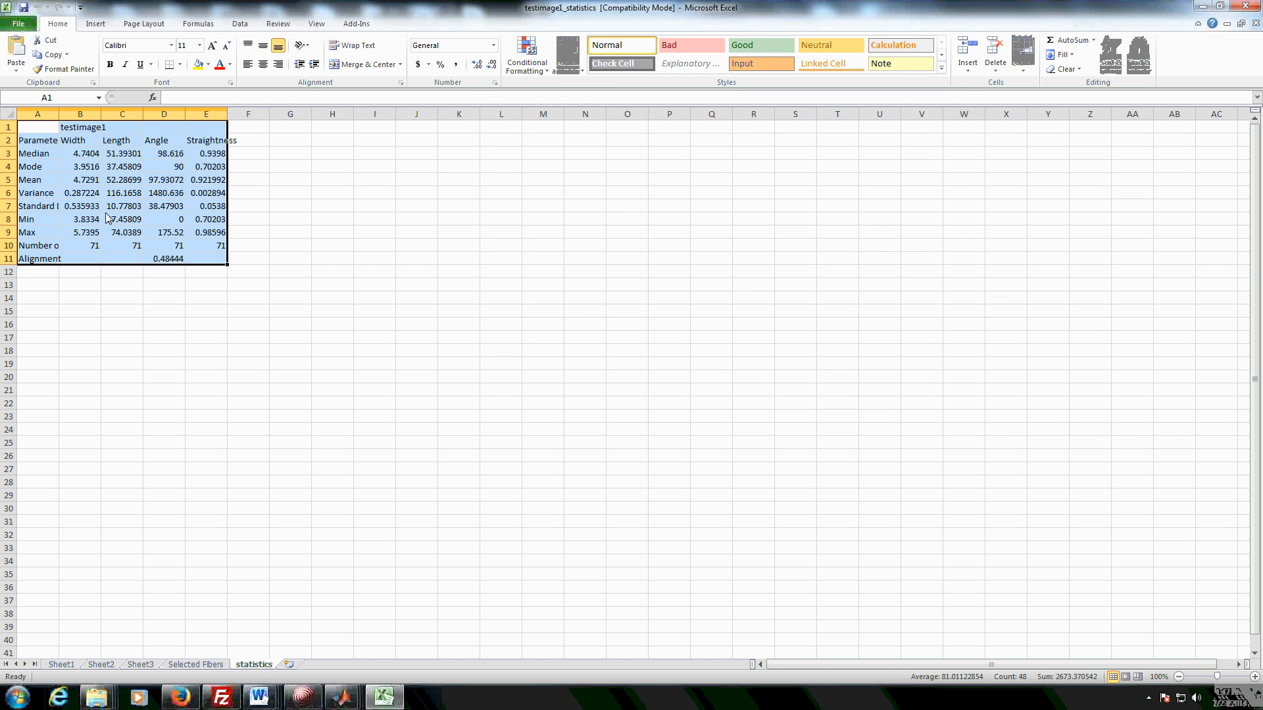
{"action": "left_click", "coordinate": [195, 669]}
{"action": "left_click", "coordinate": [252, 666]}
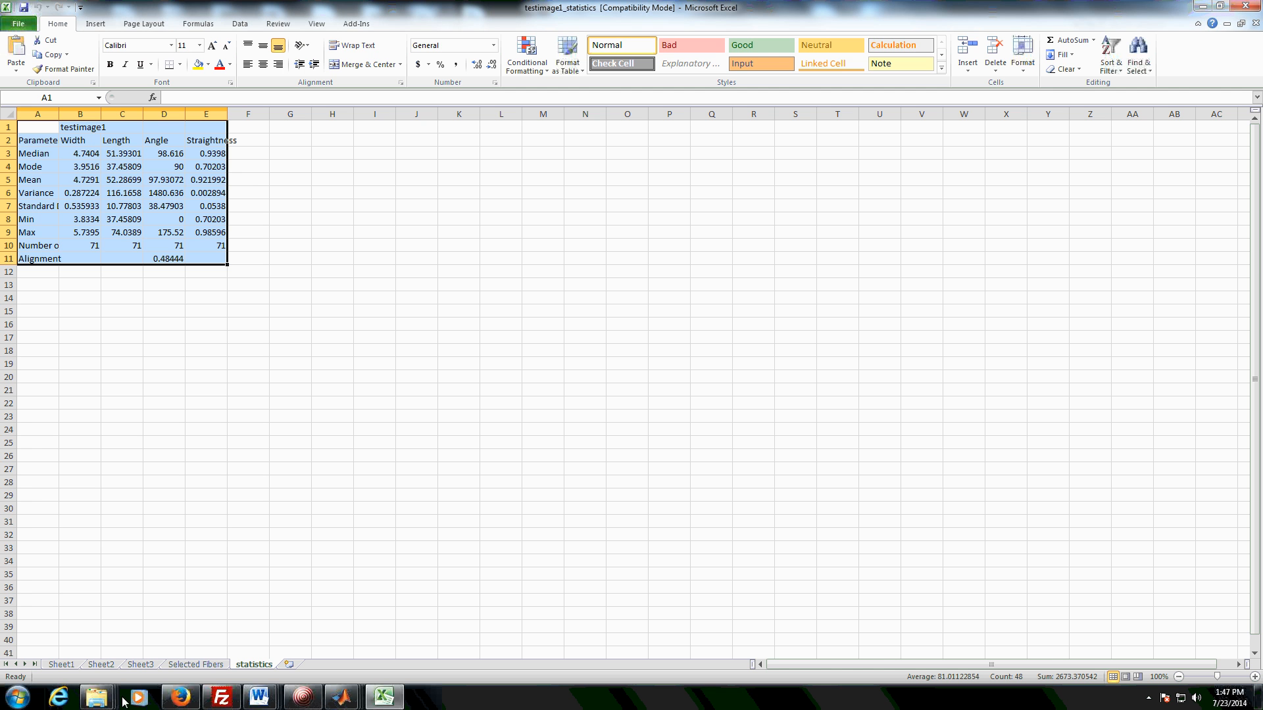
- Look through the per-fiber length, width, angle and straightness values on the Selected Fibers sheet, and minimize the workbook
{"action": "left_click", "coordinate": [184, 665]}
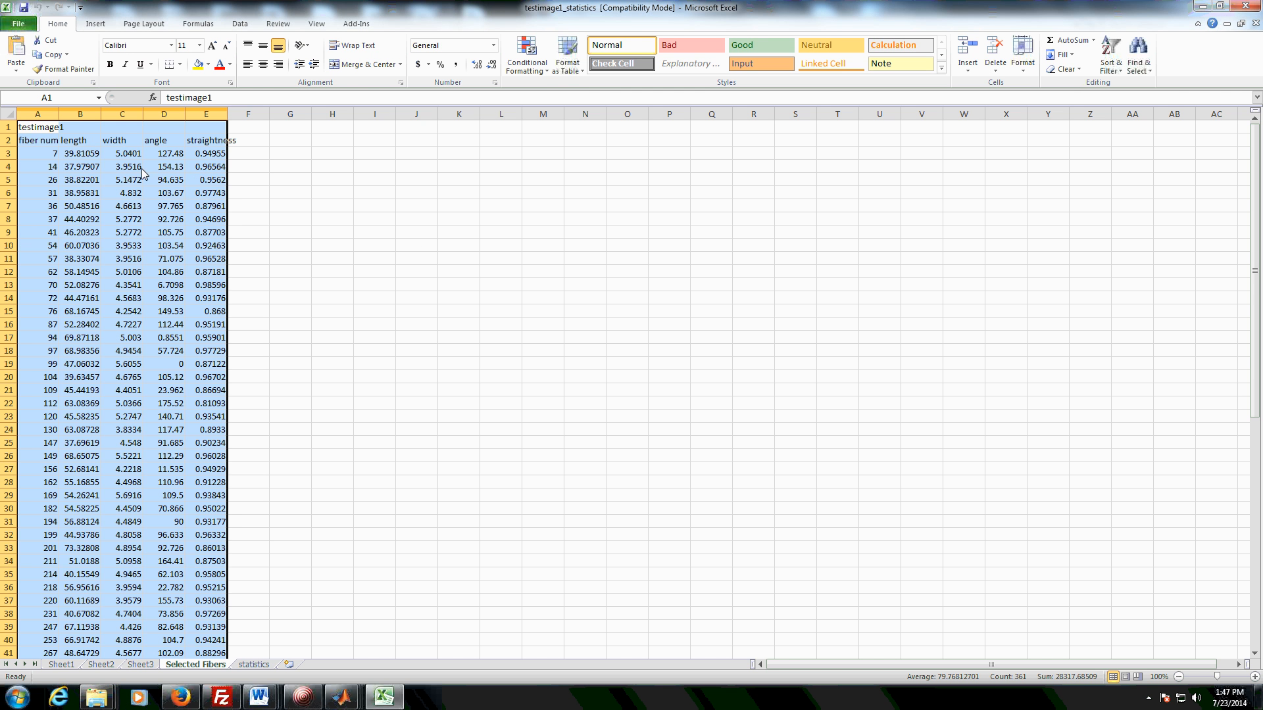
{"action": "scroll", "coordinate": [151, 276], "scroll_direction": "down", "scroll_amount": 15}
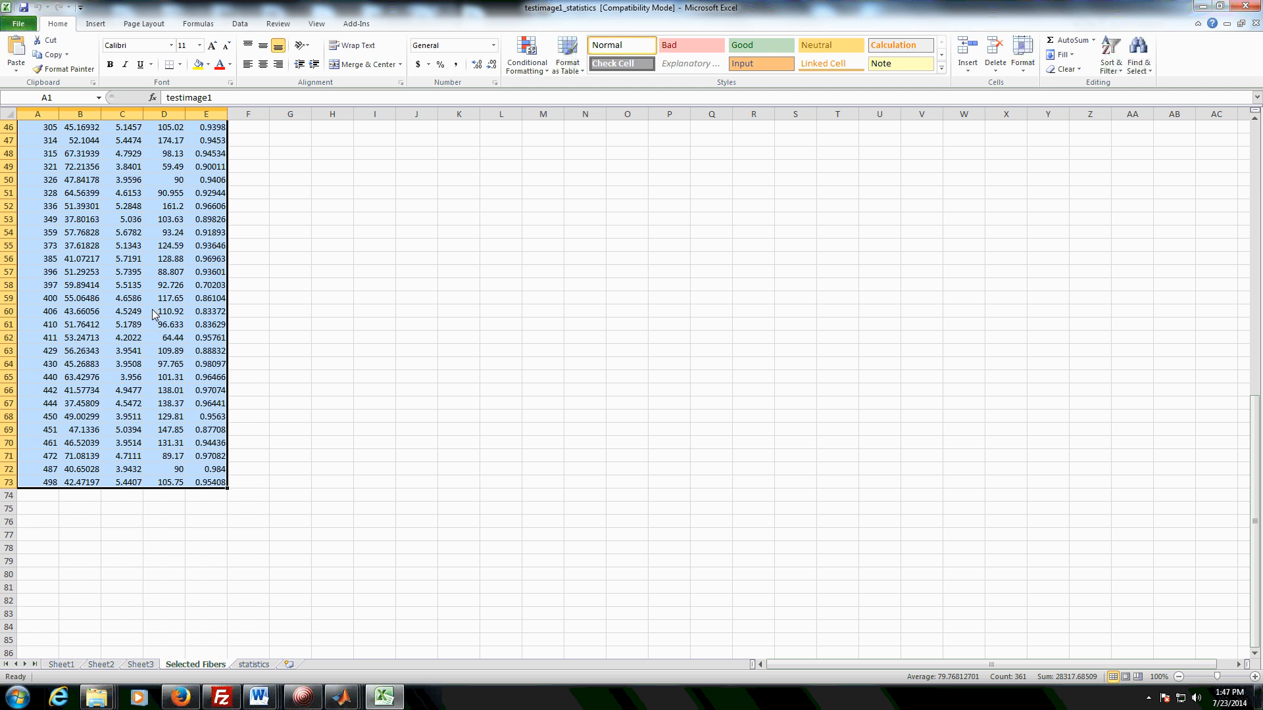
{"action": "scroll", "coordinate": [155, 314], "scroll_direction": "up", "scroll_amount": 5}
{"action": "scroll", "coordinate": [153, 314], "scroll_direction": "up", "scroll_amount": 10}
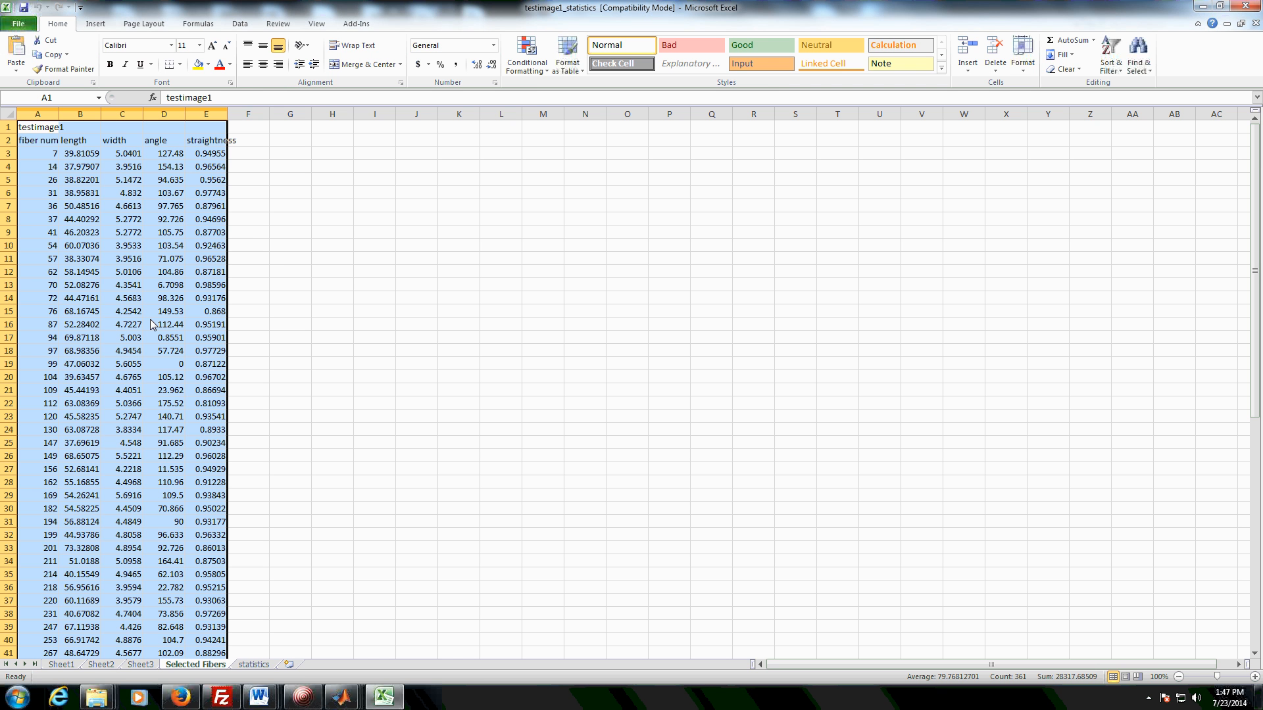
{"action": "left_click", "coordinate": [1203, 7]}
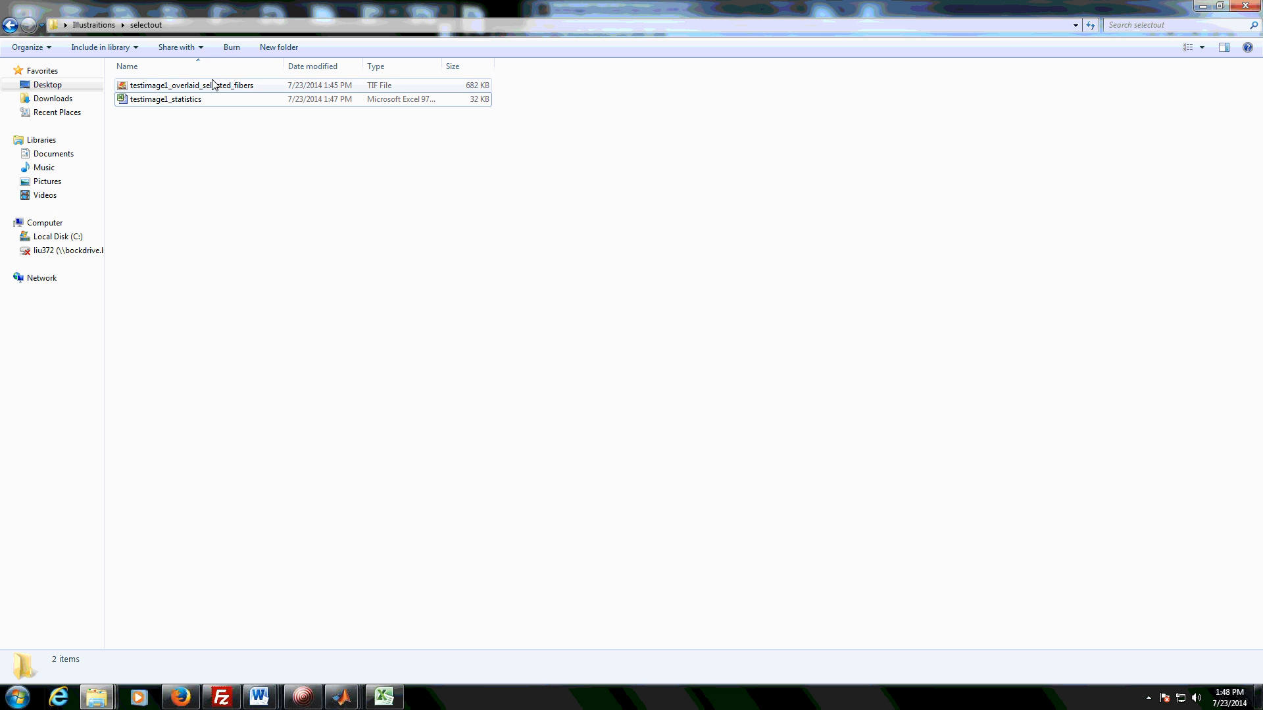
- View the testimage1_overlaid_selected_fibers image in Windows Photo Viewer and minimize it
{"action": "left_click", "coordinate": [212, 82]}
{"action": "double_click", "coordinate": [212, 82]}
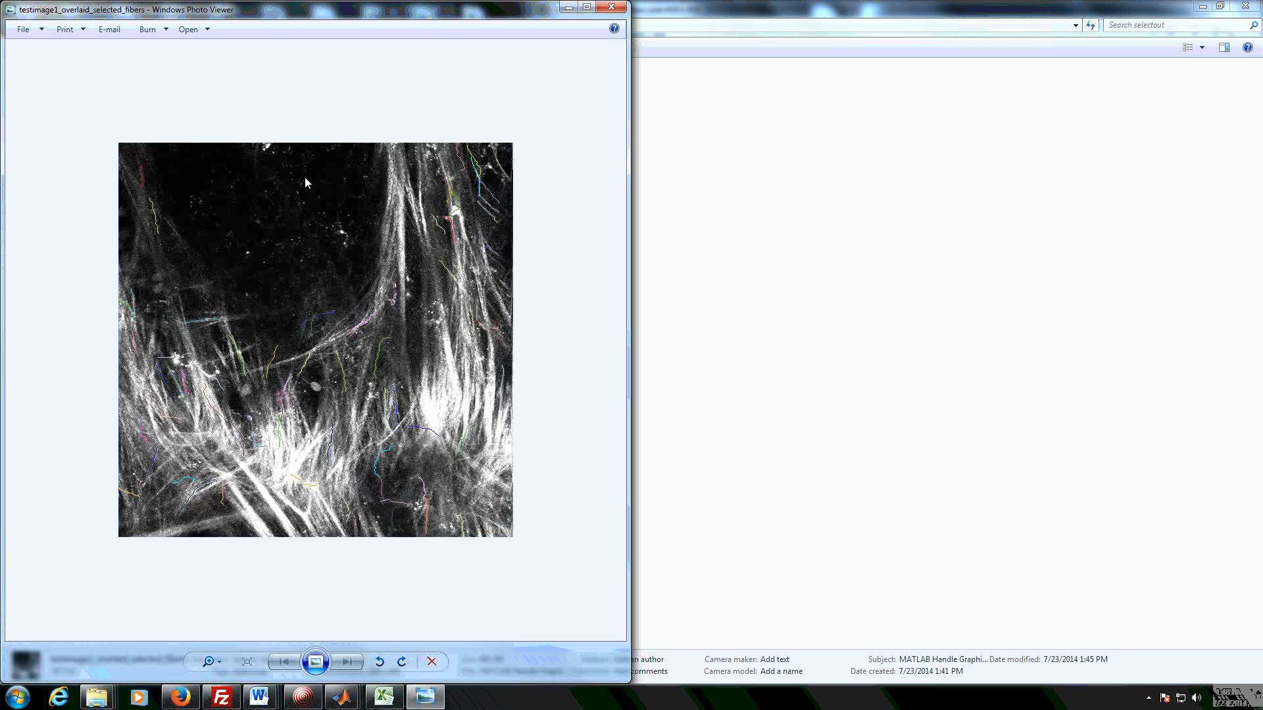
{"action": "left_click", "coordinate": [826, 144]}
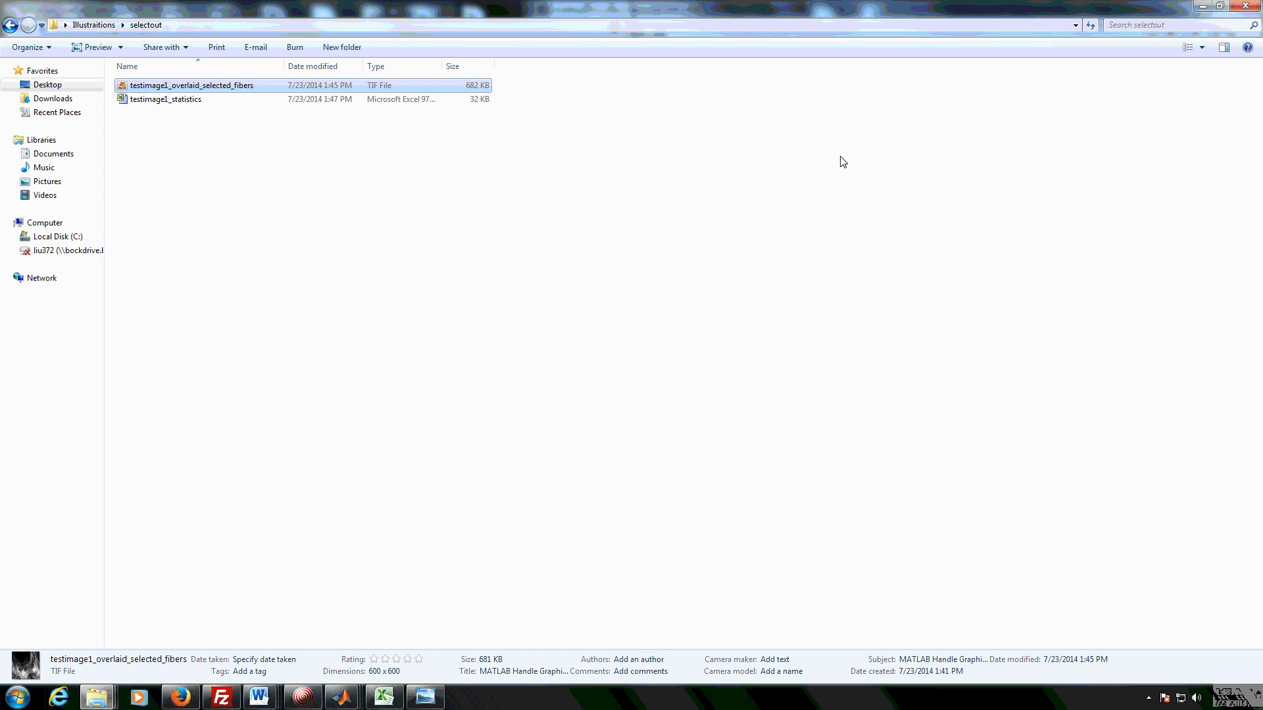
{"action": "double_click", "coordinate": [174, 84]}
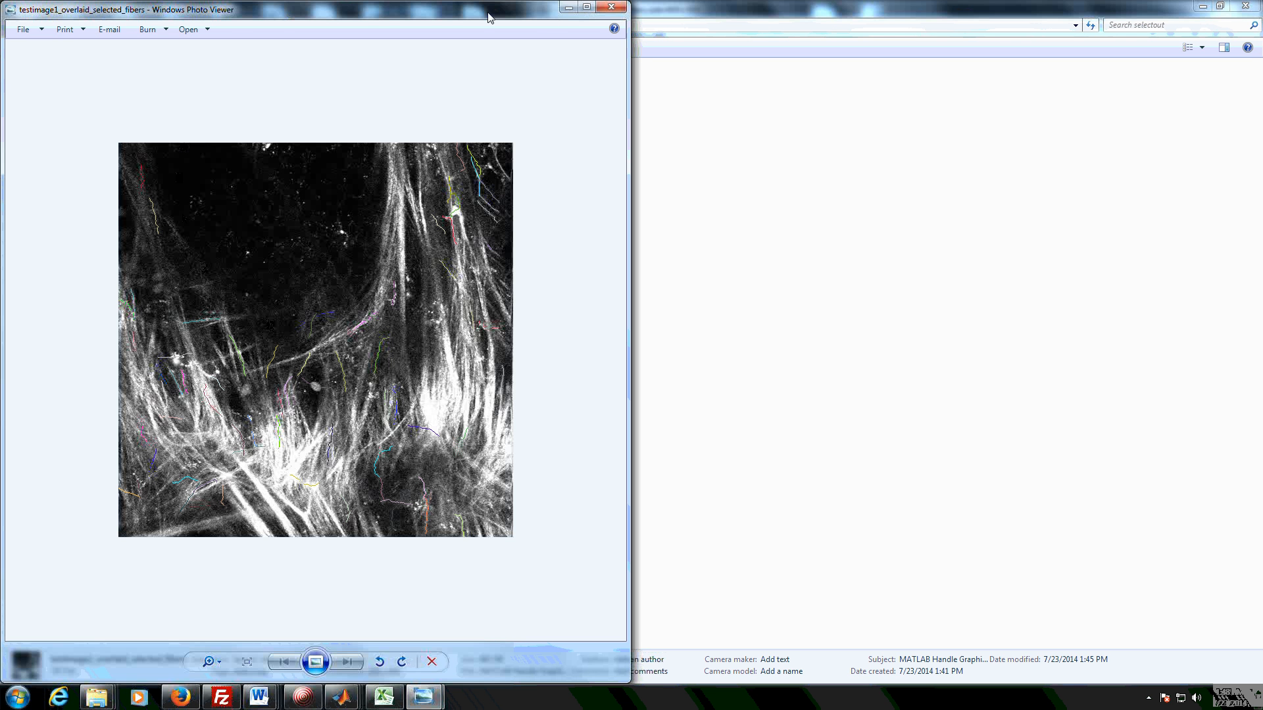
{"action": "left_click", "coordinate": [567, 7]}
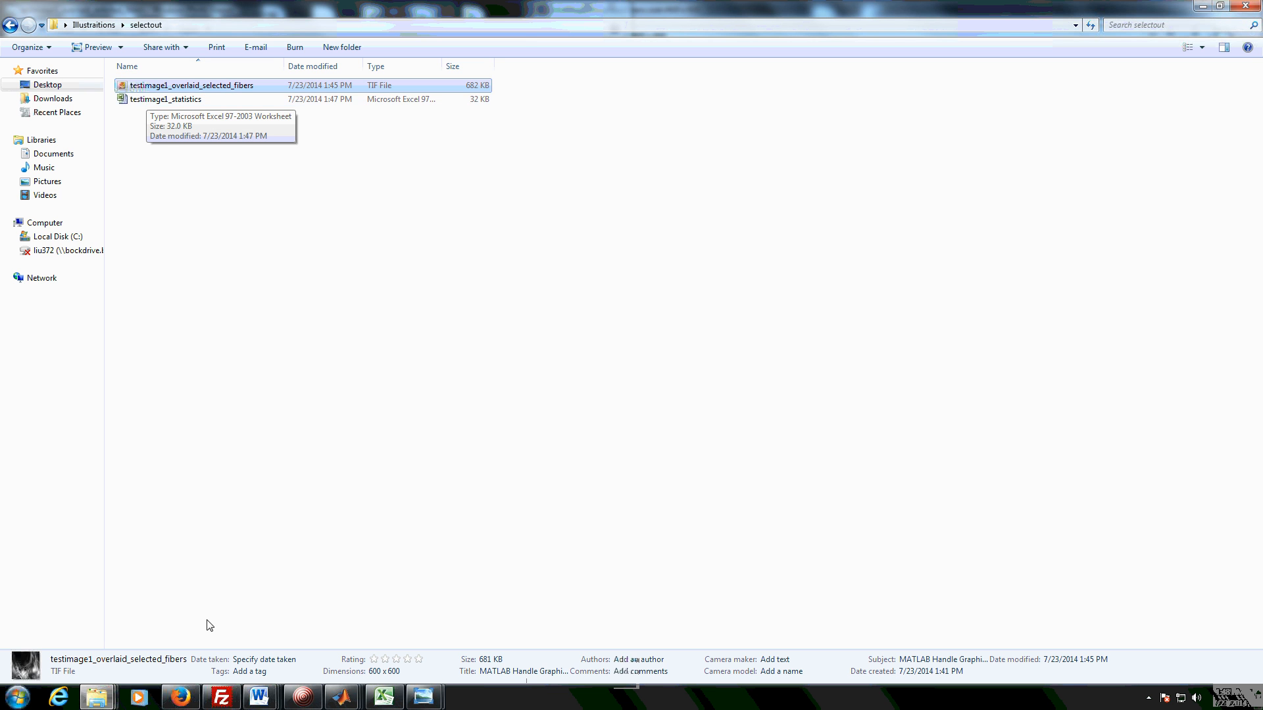
{"action": "left_click", "coordinate": [303, 698]}
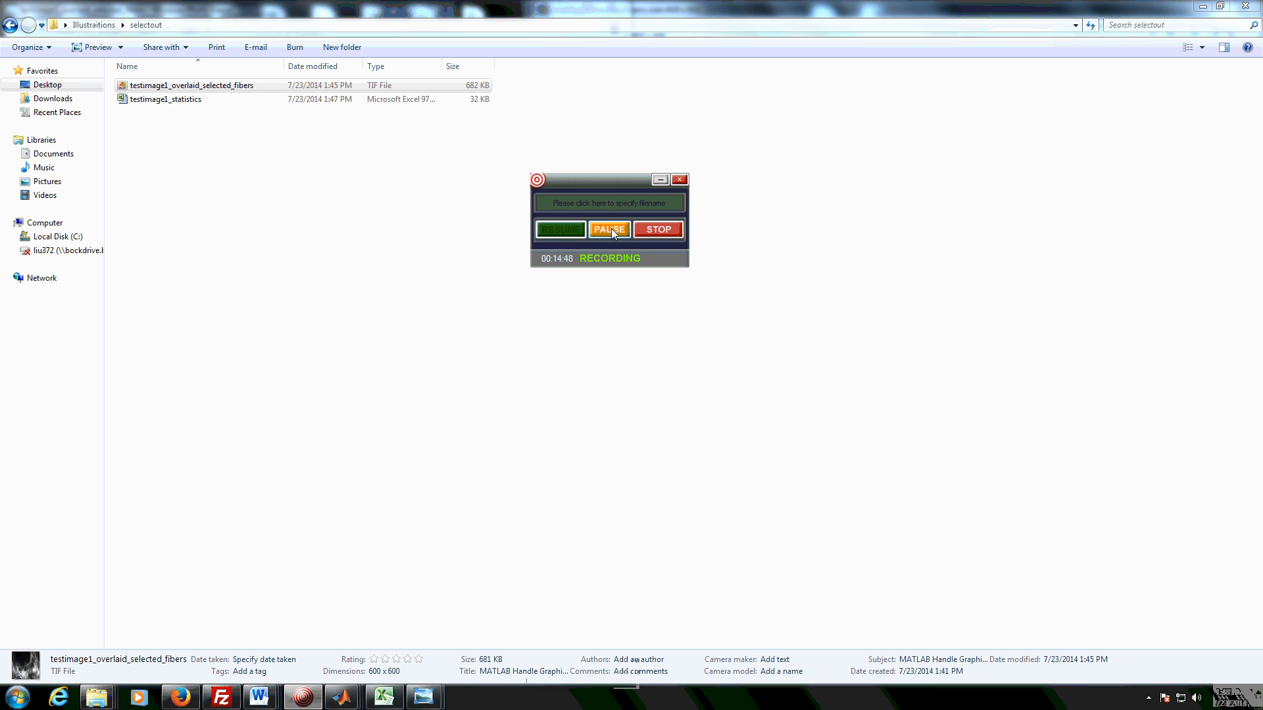